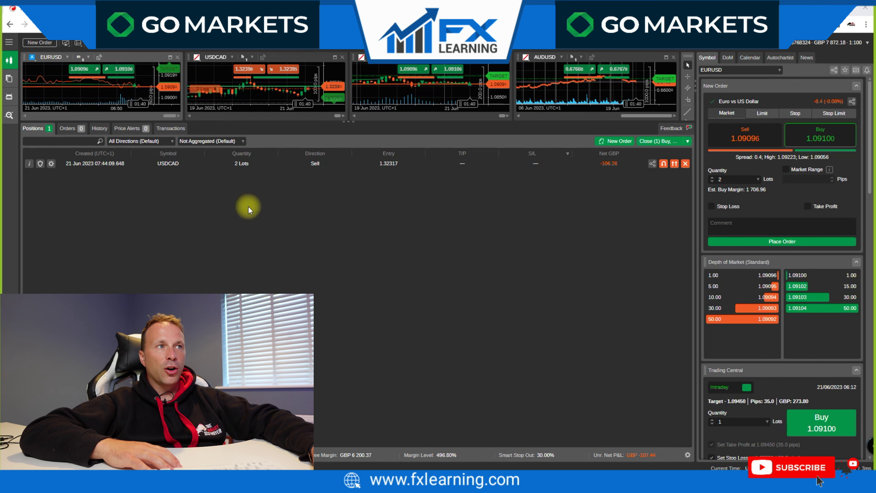
Protect the open USDCAD sell position with a stop loss of -15 pips and acknowledge the confirmation
{"action": "left_click", "coordinate": [237, 169]}
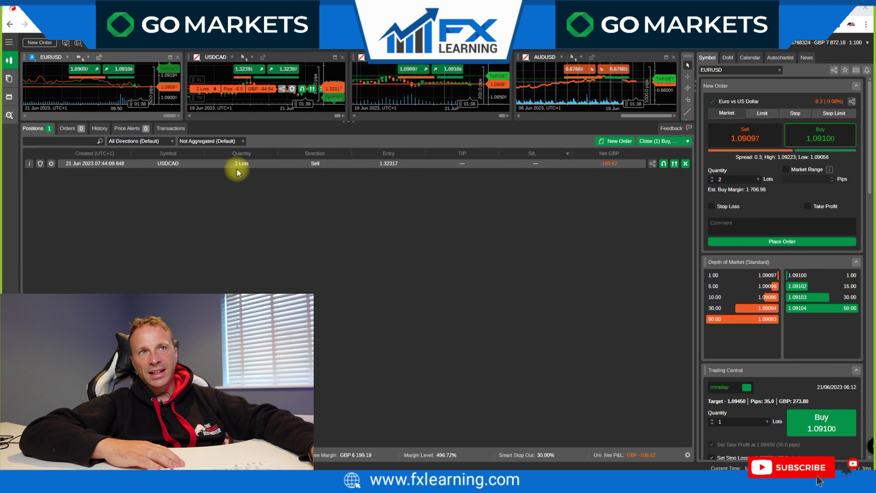
{"action": "double_click", "coordinate": [237, 169]}
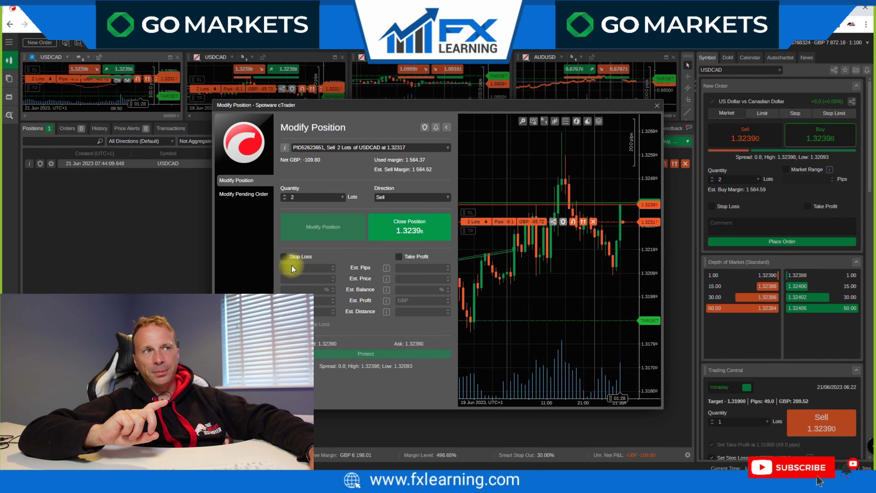
{"action": "left_click", "coordinate": [284, 257]}
{"action": "type", "text": "15"}
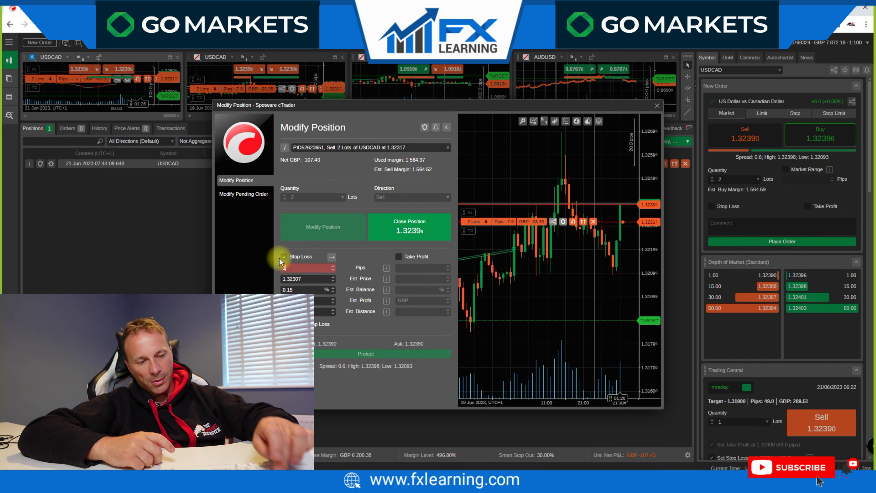
{"action": "key", "text": "BackSpace"}
{"action": "key", "text": "BackSpace"}
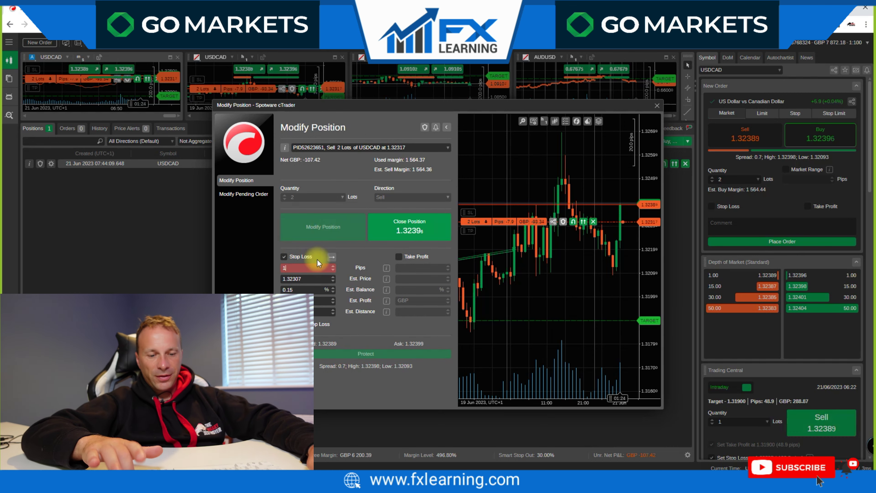
{"action": "type", "text": "-15"}
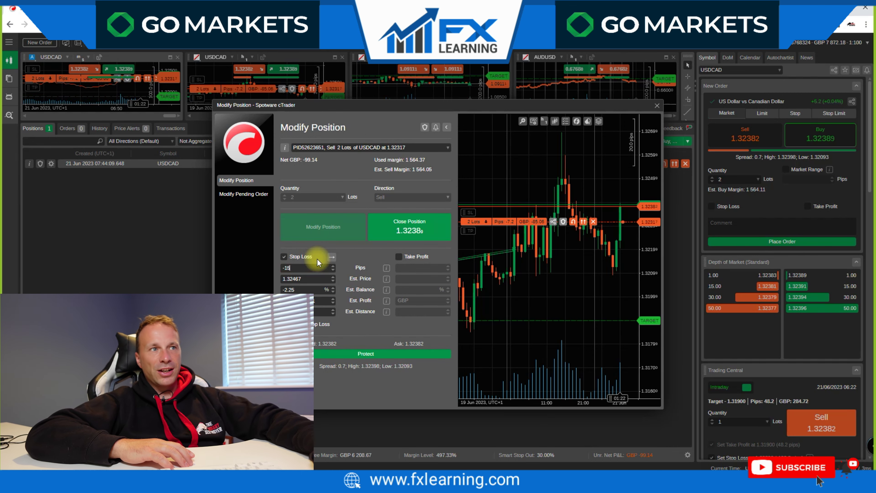
{"action": "left_click", "coordinate": [326, 354]}
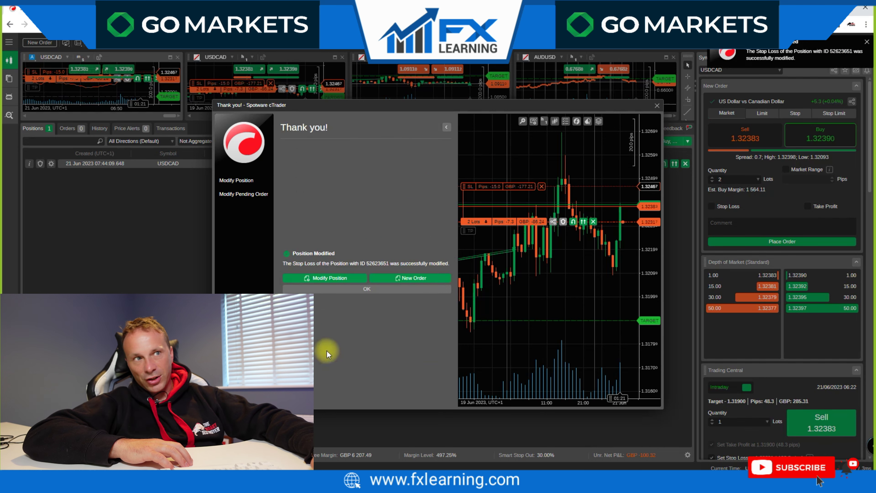
{"action": "left_click", "coordinate": [323, 289]}
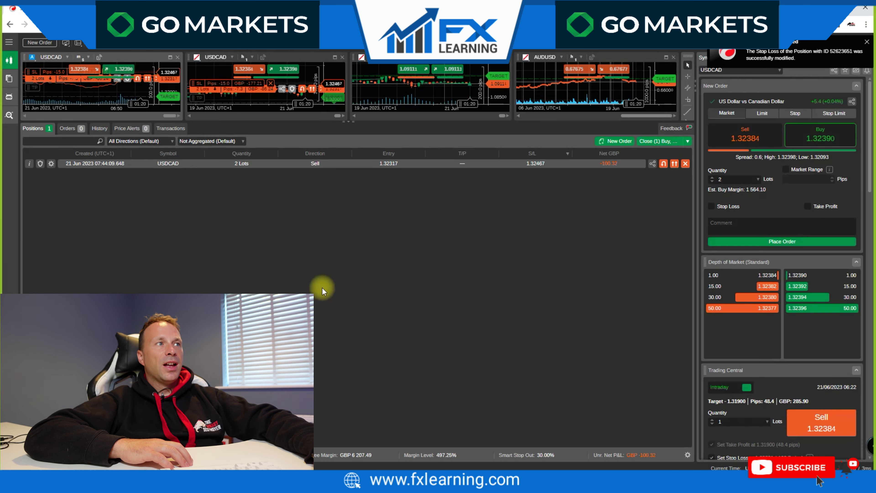
Review the current week's closed trades and the account's performance analysis, returning to the trading workspace
{"action": "left_click", "coordinate": [99, 130]}
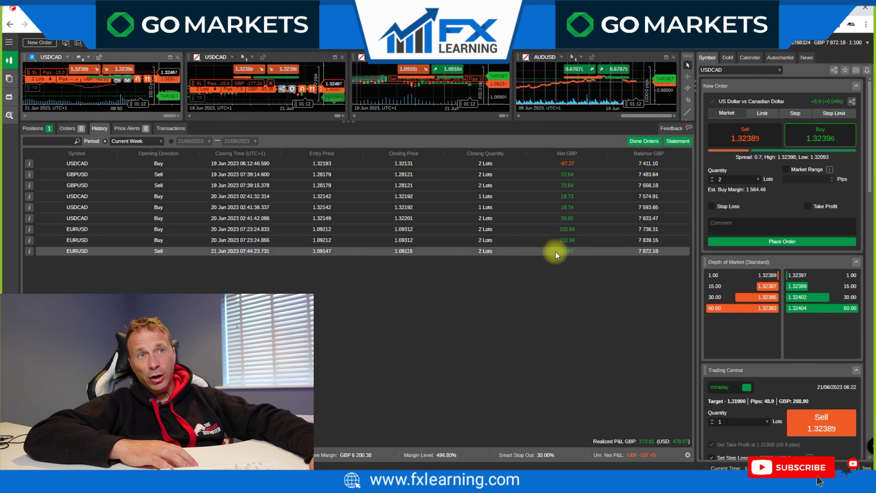
{"action": "left_click", "coordinate": [33, 128]}
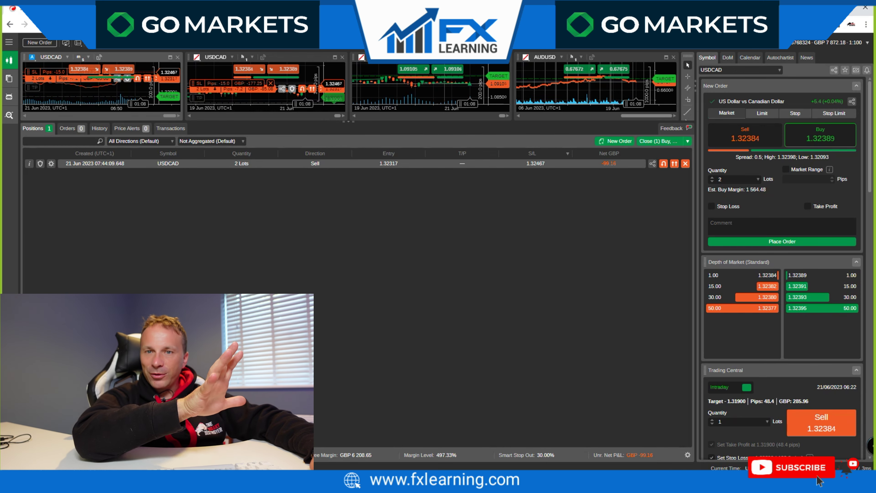
{"action": "left_click", "coordinate": [9, 121]}
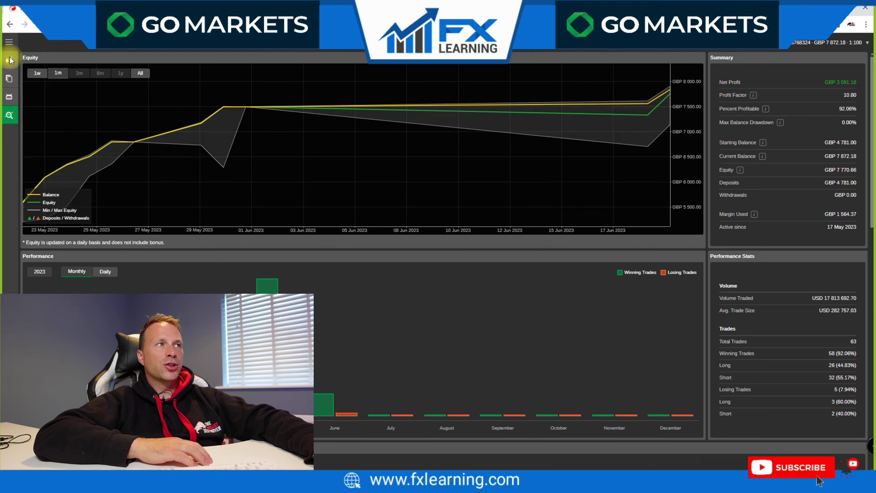
{"action": "left_click", "coordinate": [10, 60]}
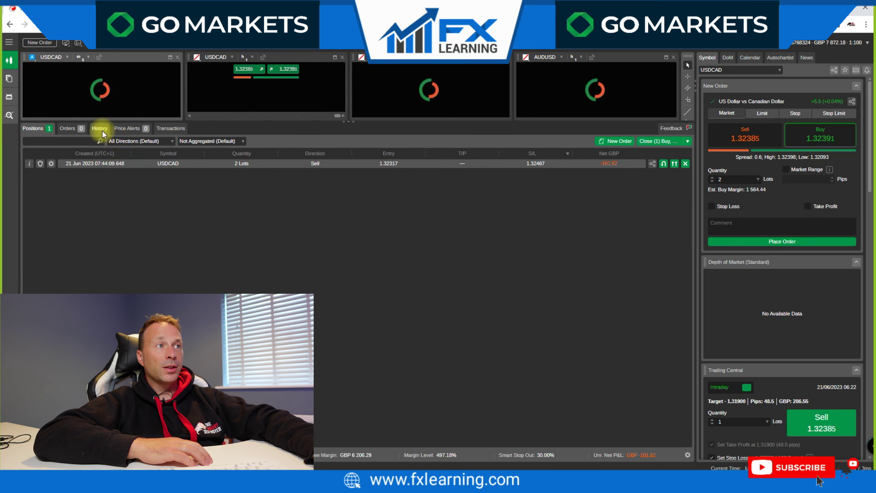
Show the trade history for the last 3 months, look through the closed trades, and return to the open positions
{"action": "left_click", "coordinate": [100, 130]}
{"action": "left_click", "coordinate": [122, 141]}
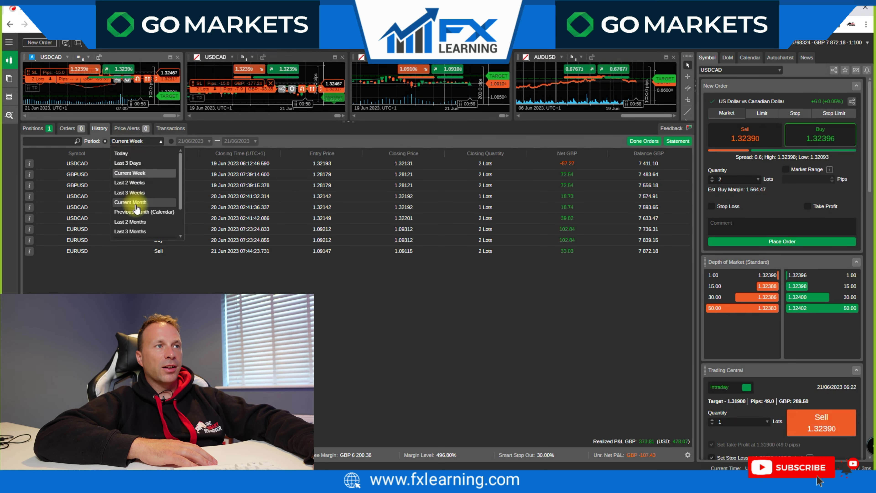
{"action": "left_click", "coordinate": [135, 231]}
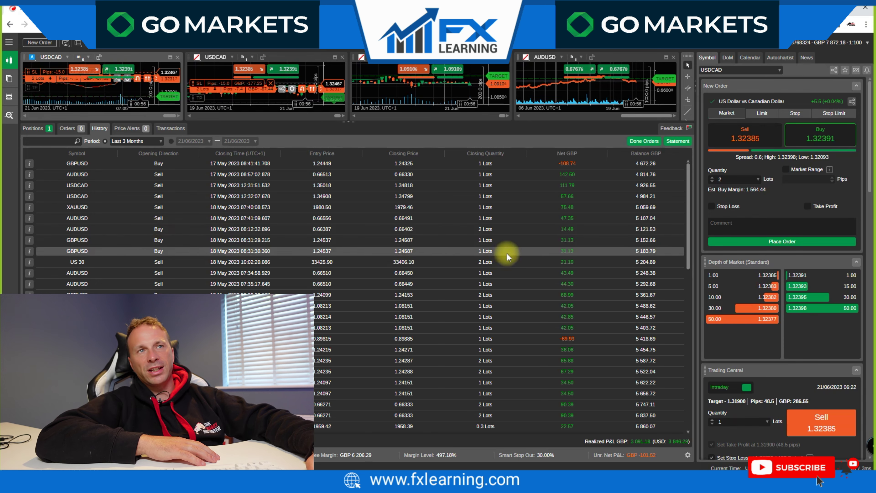
{"action": "scroll", "coordinate": [518, 224], "scroll_direction": "down", "scroll_amount": 10}
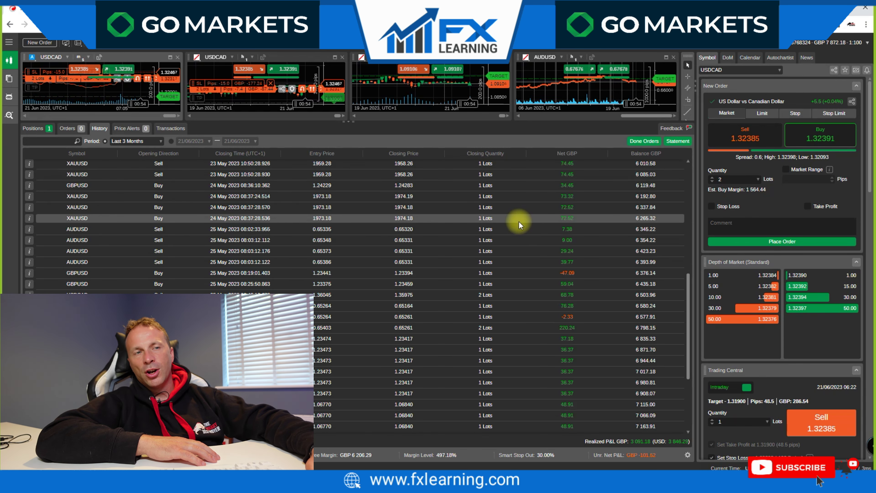
{"action": "left_click", "coordinate": [14, 117]}
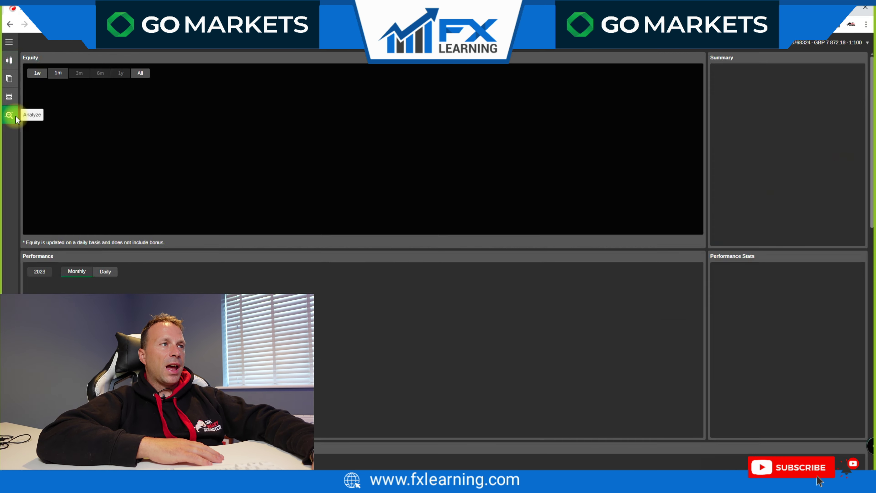
{"action": "left_click", "coordinate": [9, 60]}
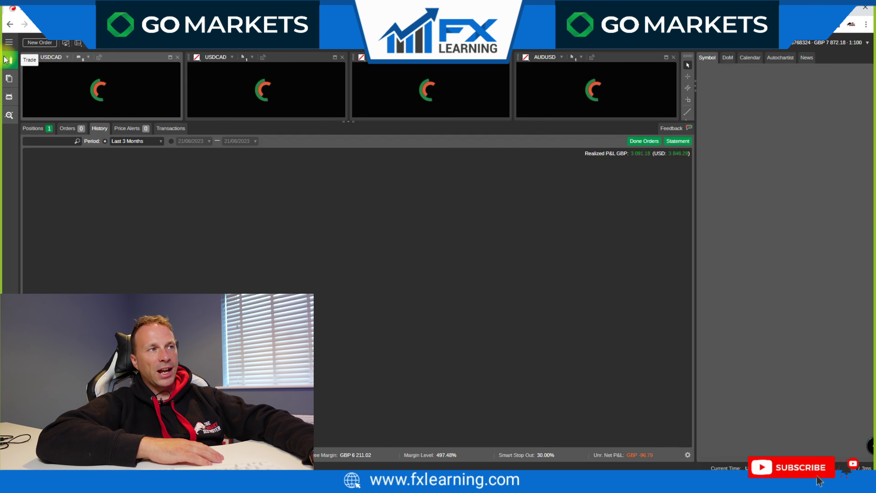
{"action": "left_click", "coordinate": [32, 129]}
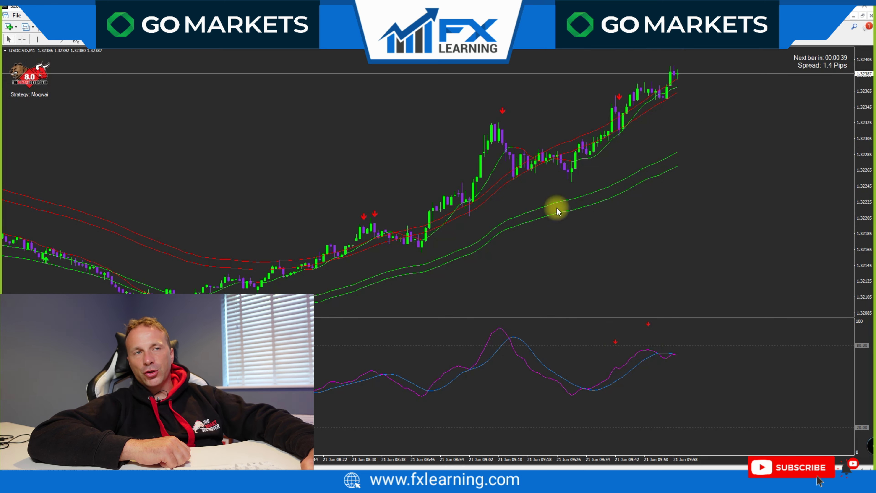
In MetaTrader 4, apply the Naked template to the USDCAD chart and set its timeframe to H1
{"action": "right_click", "coordinate": [351, 113]}
{"action": "mouse_move", "coordinate": [398, 202]}
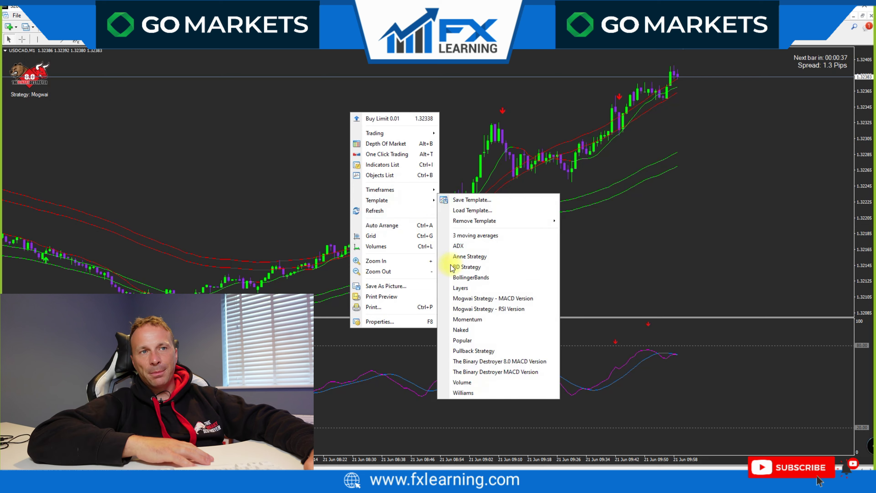
{"action": "left_click", "coordinate": [475, 333]}
{"action": "left_click", "coordinate": [195, 40]}
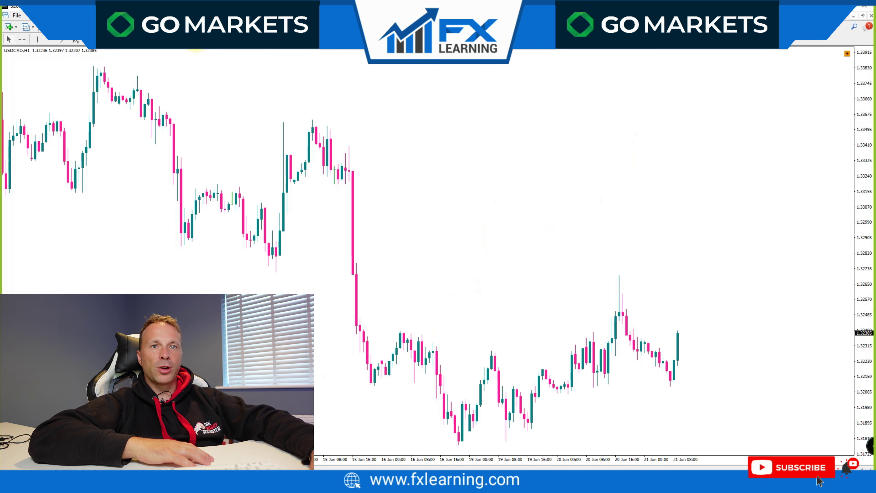
Draw a thin grey rectangle marking the price zone at about 1.3240, from the mid-June swing highs to the current candle
{"action": "left_click", "coordinate": [75, 41]}
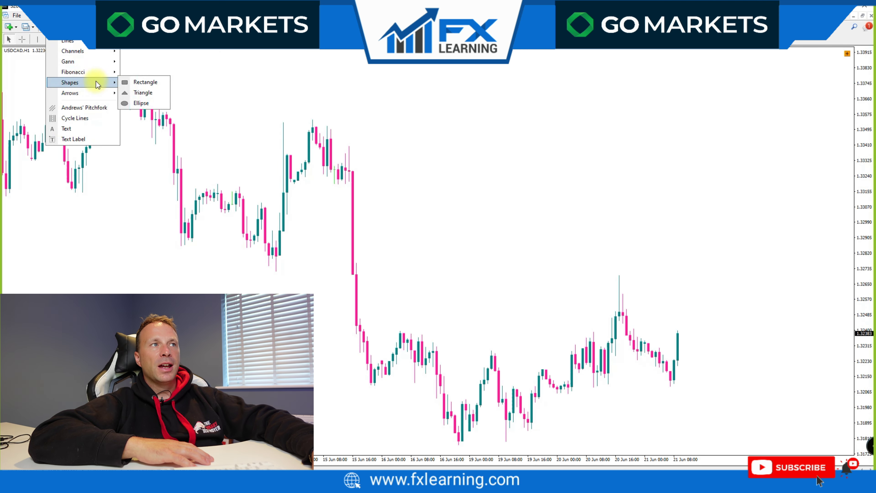
{"action": "left_click", "coordinate": [145, 82]}
{"action": "left_click_drag", "start_coordinate": [691, 331], "coordinate": [377, 343]}
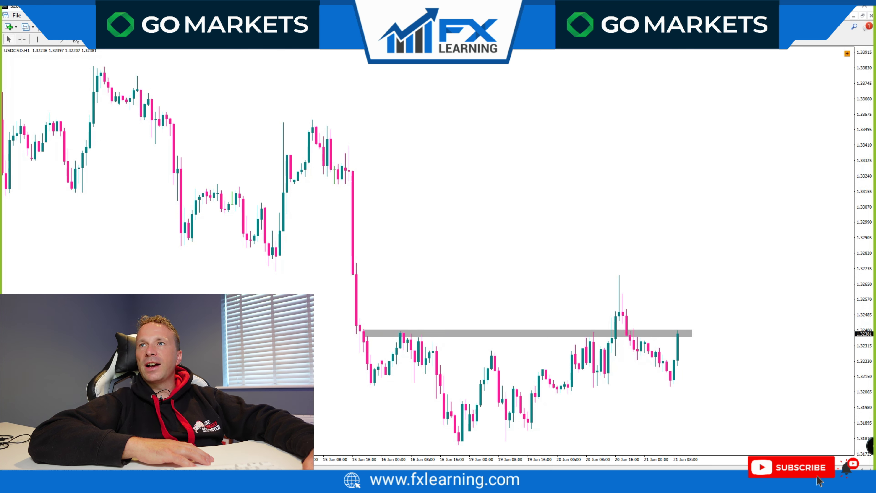
Circle the two recent swing lows beneath the grey zone with ellipses, clear the annotations, and inspect the latest candles up close
{"action": "key", "text": "F10"}
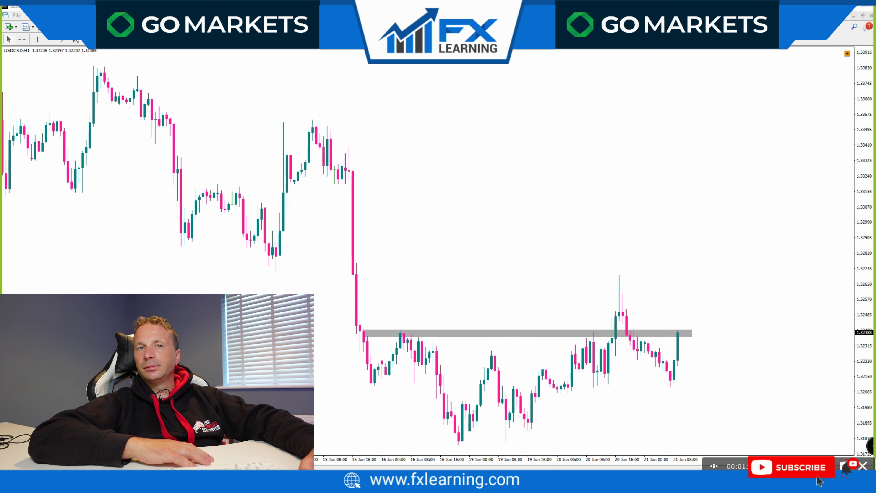
{"action": "left_click_drag", "start_coordinate": [649, 364], "coordinate": [703, 399]}
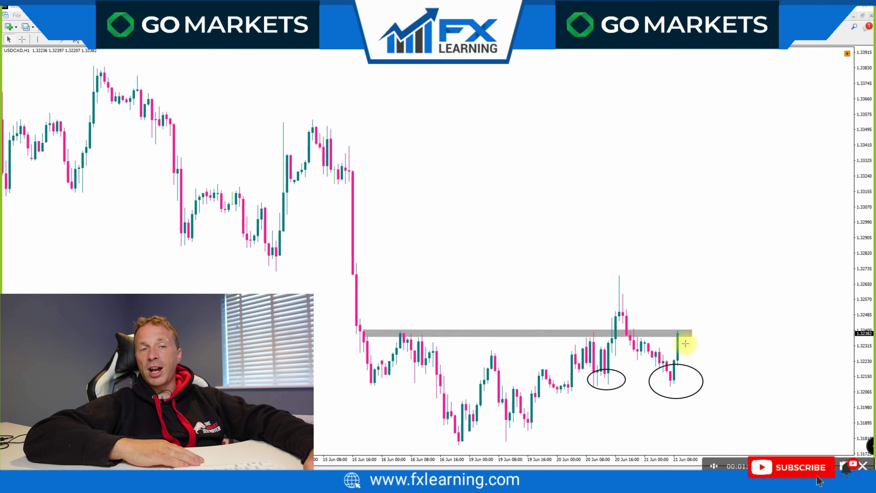
{"action": "key", "text": "Escape"}
{"action": "key", "text": "plus"}
{"action": "key", "text": "plus"}
{"action": "mouse_move", "coordinate": [664, 199]}
{"action": "key", "text": "minus"}
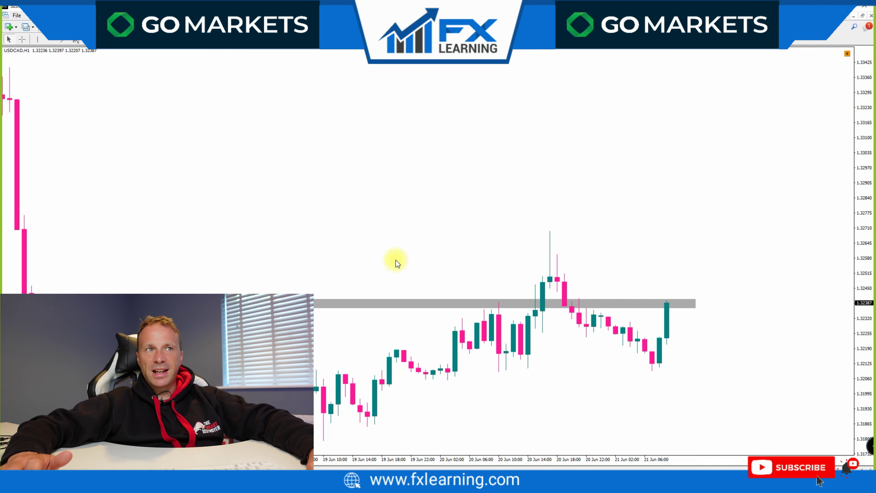
Apply the Mogwai Strategy template to the USDCAD chart and set its timeframe to M1
{"action": "right_click", "coordinate": [401, 189]}
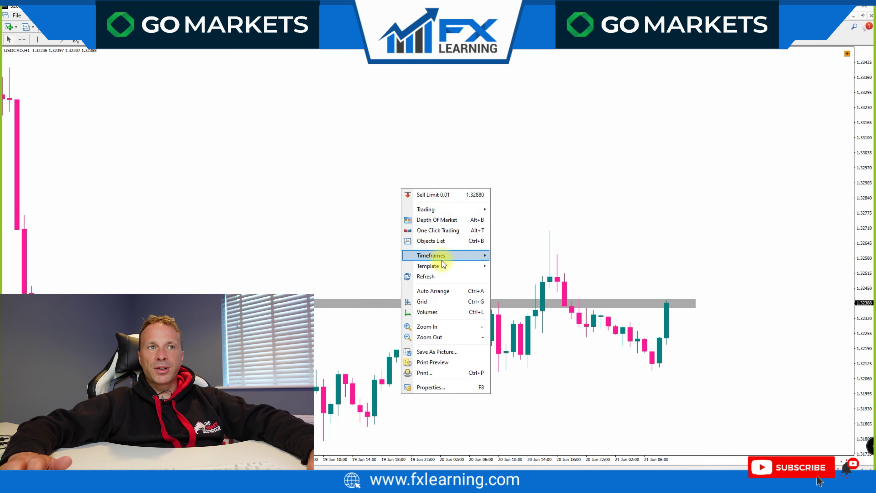
{"action": "mouse_move", "coordinate": [440, 265]}
{"action": "left_click", "coordinate": [517, 364]}
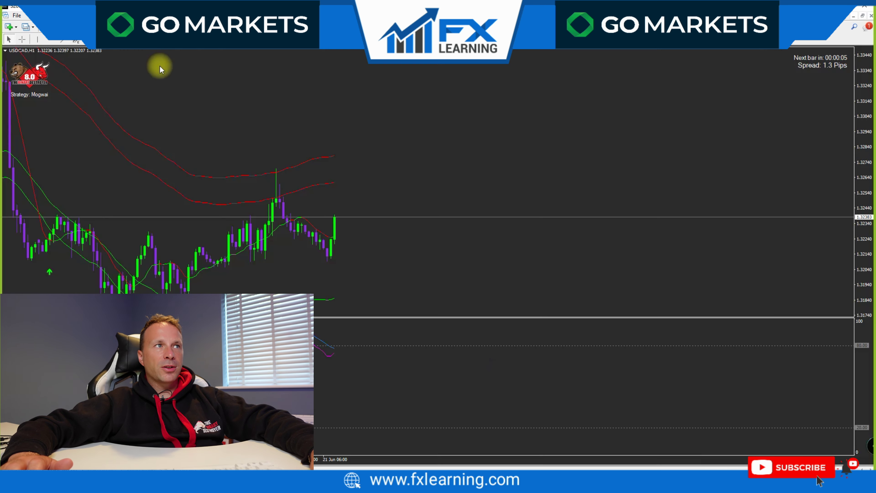
{"action": "left_click", "coordinate": [145, 40]}
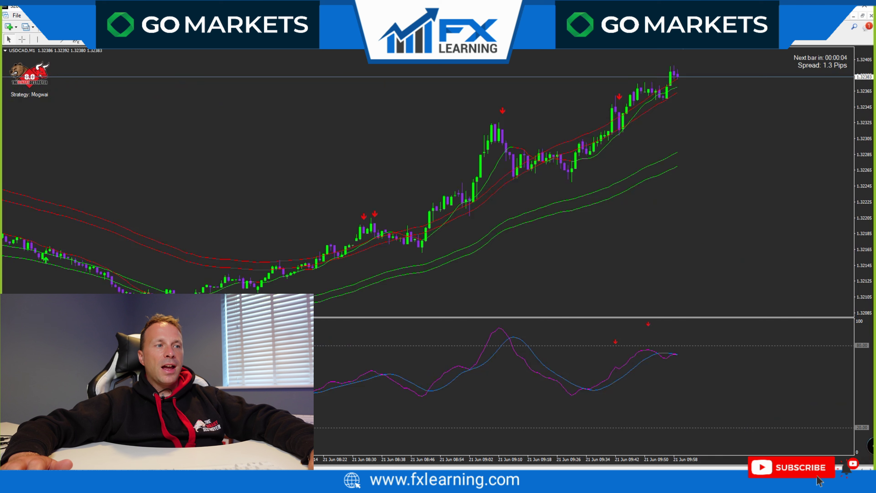
Review the recent signal arrows and price action on the EURUSD, GBPUSD, USDCAD, XAUUSD and AUDUSD M1 charts
{"action": "left_click", "coordinate": [131, 469]}
{"action": "key", "text": "minus"}
{"action": "key", "text": "minus"}
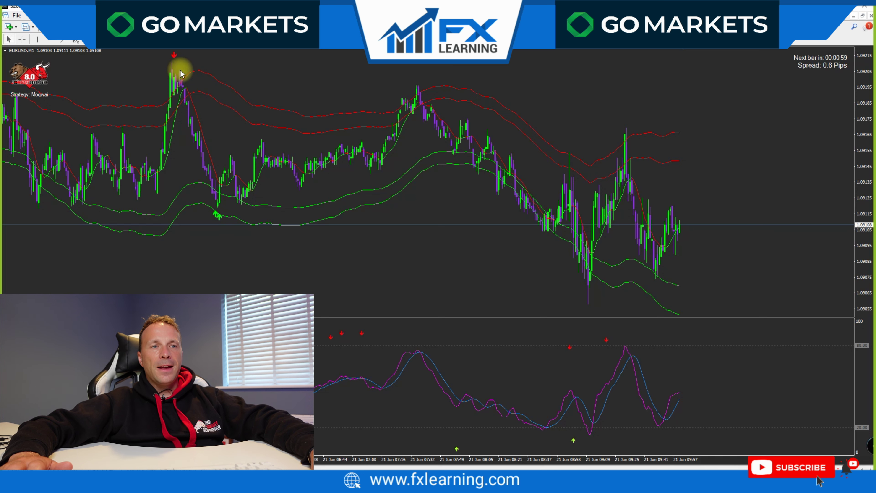
{"action": "key", "text": "ctrl+Tab"}
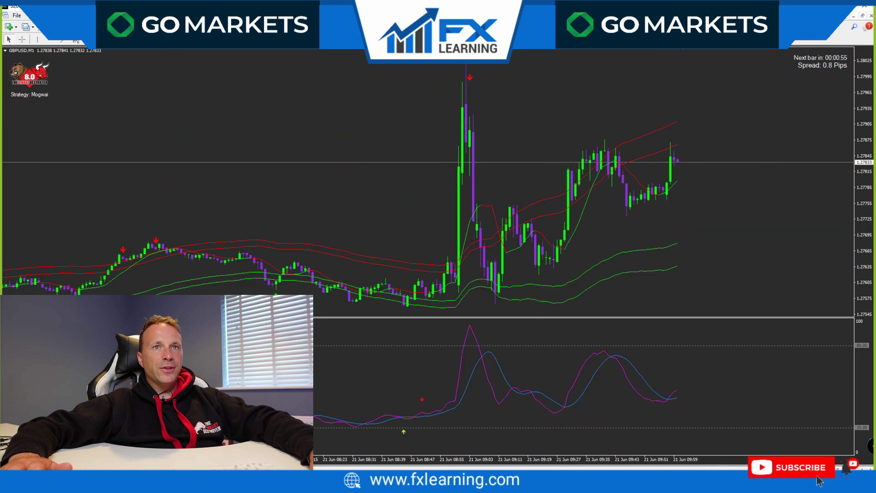
{"action": "key", "text": "plus"}
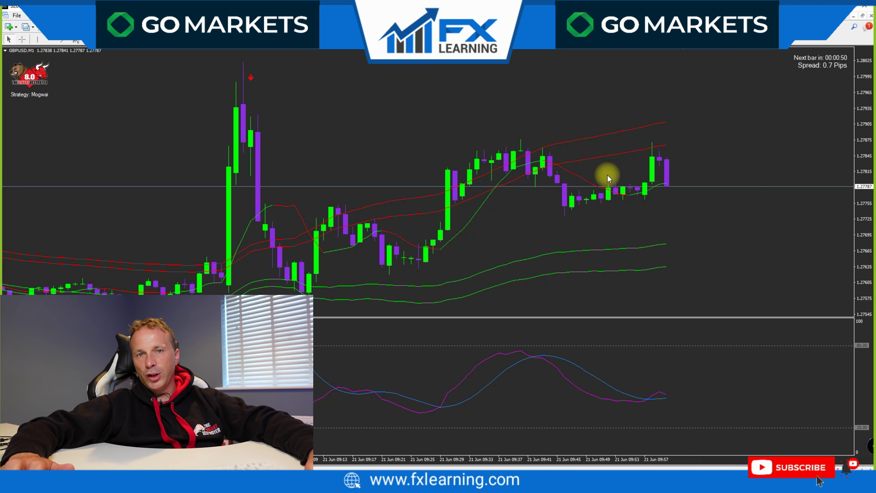
{"action": "key", "text": "ctrl+Tab"}
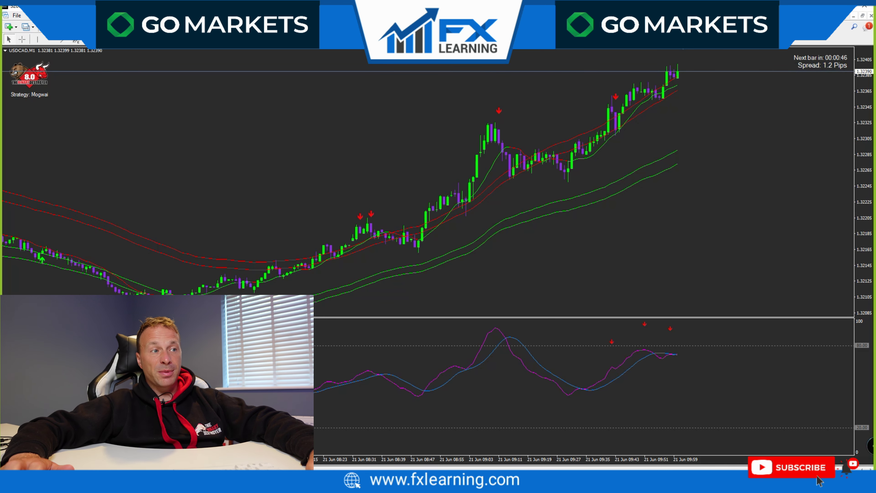
{"action": "key", "text": "ctrl+Tab"}
{"action": "key", "text": "ctrl+Tab"}
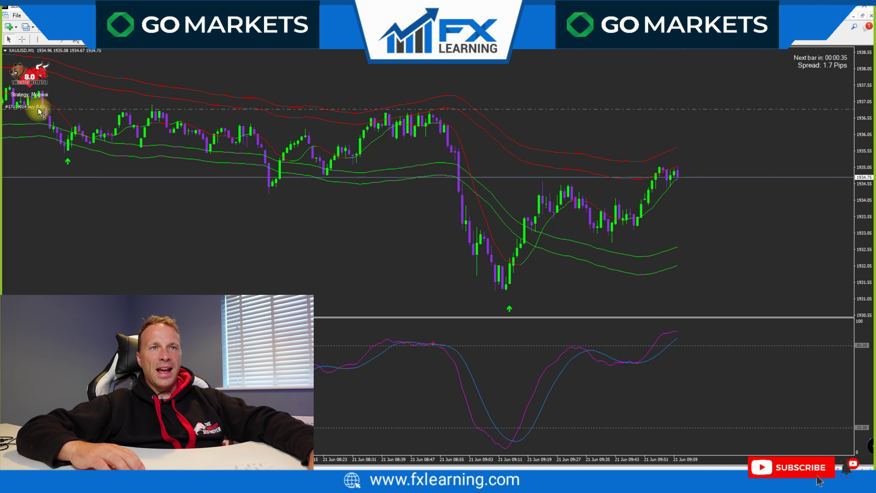
{"action": "key", "text": "ctrl+F6"}
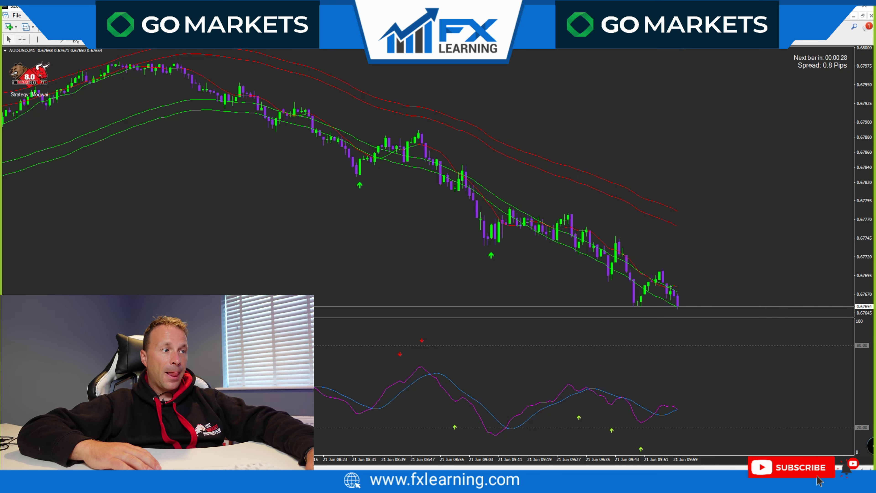
{"action": "key", "text": "ctrl+Tab"}
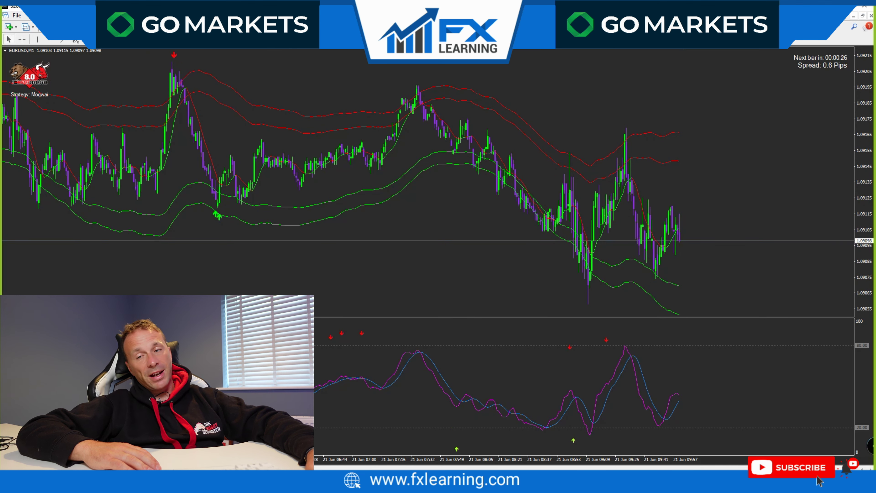
{"action": "key", "text": "ctrl+F6"}
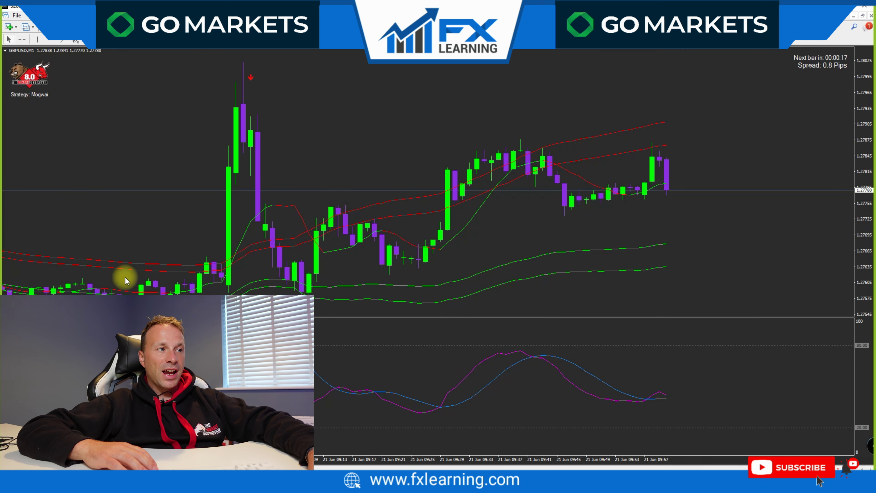
Open the USDCAD M1 chart and apply the Naked template to it
{"action": "left_click", "coordinate": [103, 468]}
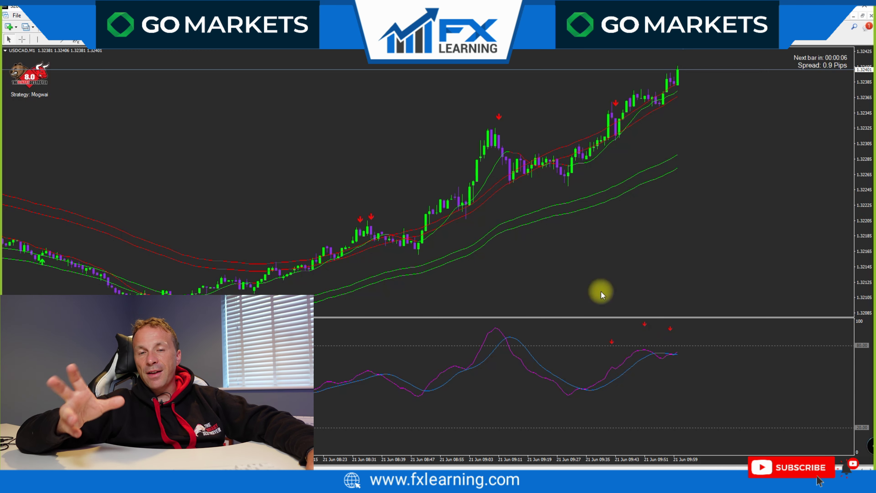
{"action": "right_click", "coordinate": [342, 133]}
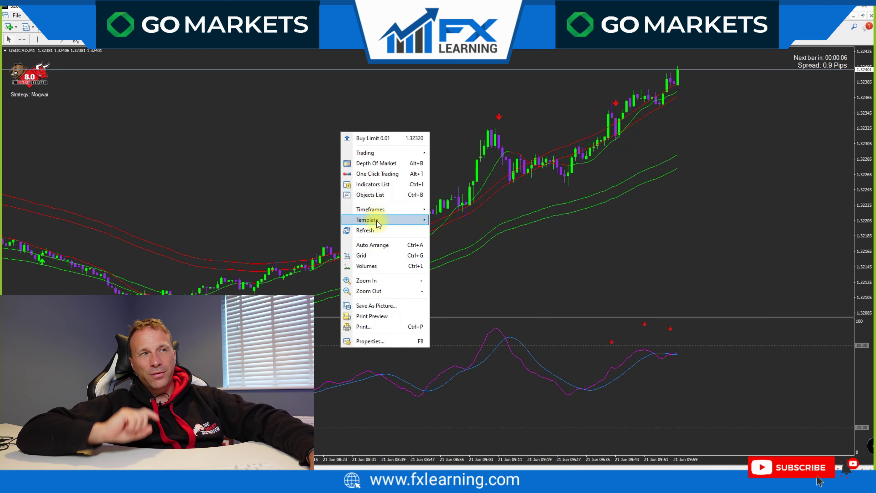
{"action": "mouse_move", "coordinate": [376, 220]}
{"action": "left_click", "coordinate": [482, 341]}
{"action": "right_click", "coordinate": [340, 78]}
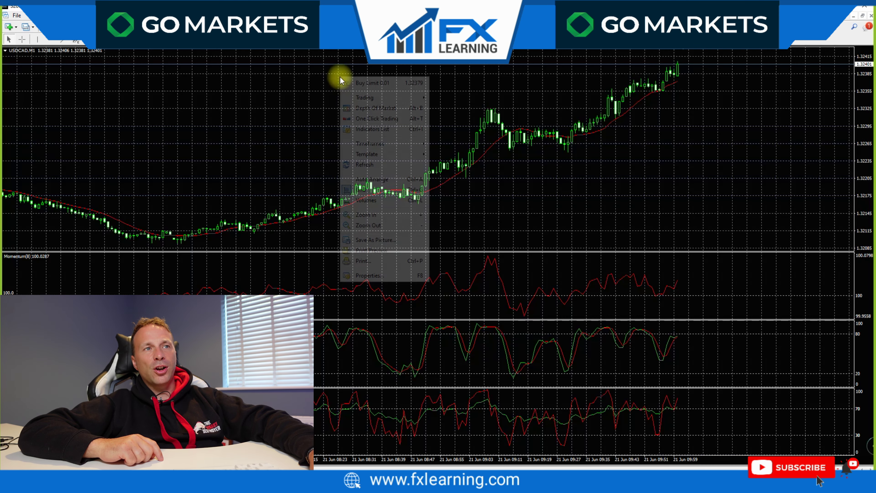
{"action": "mouse_move", "coordinate": [382, 155]}
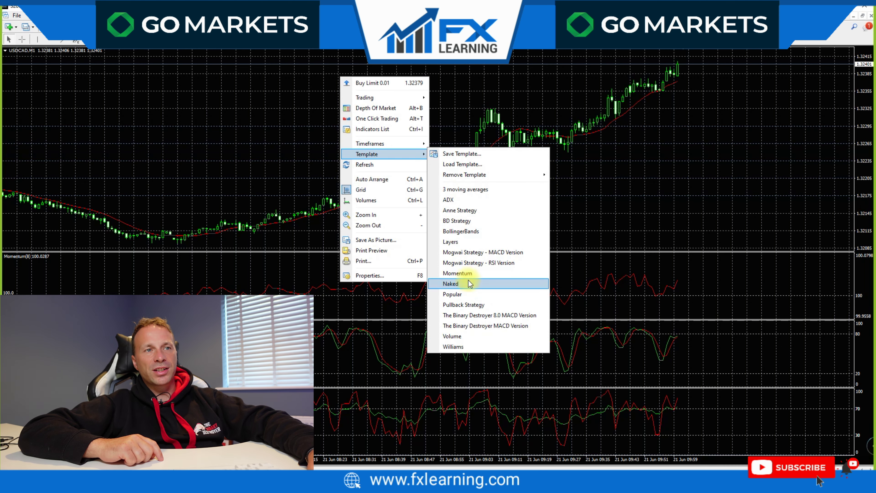
{"action": "left_click", "coordinate": [471, 284]}
Add the custom volume-profile-indicator to the USDCAD chart with a 1 Day range period and its default inputs
{"action": "left_click", "coordinate": [56, 15]}
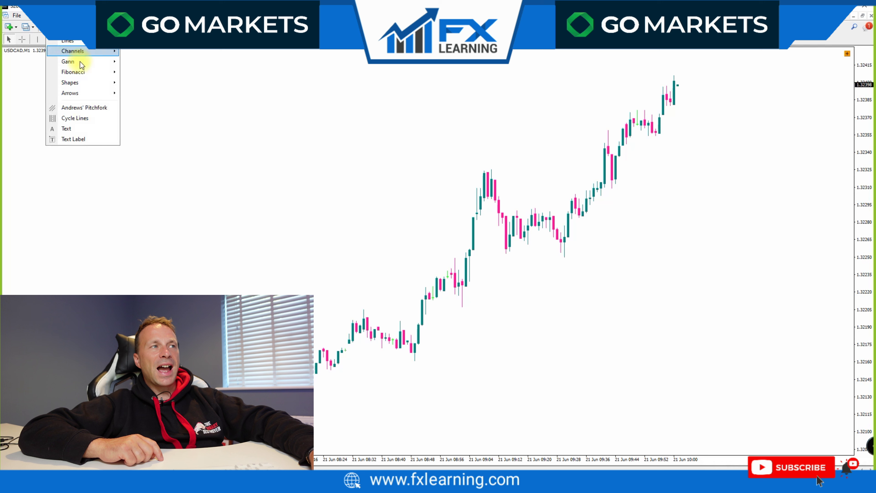
{"action": "mouse_move", "coordinate": [34, 15]}
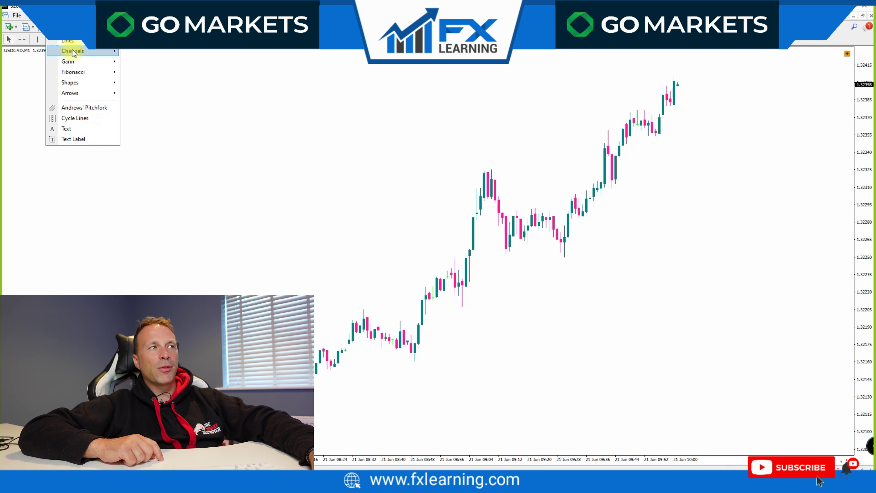
{"action": "mouse_move", "coordinate": [69, 30]}
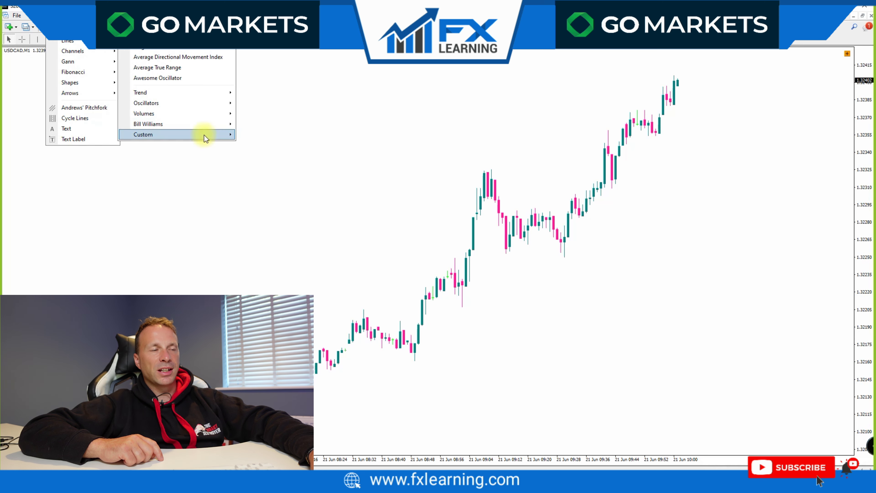
{"action": "mouse_move", "coordinate": [203, 135]}
{"action": "left_click", "coordinate": [326, 454]}
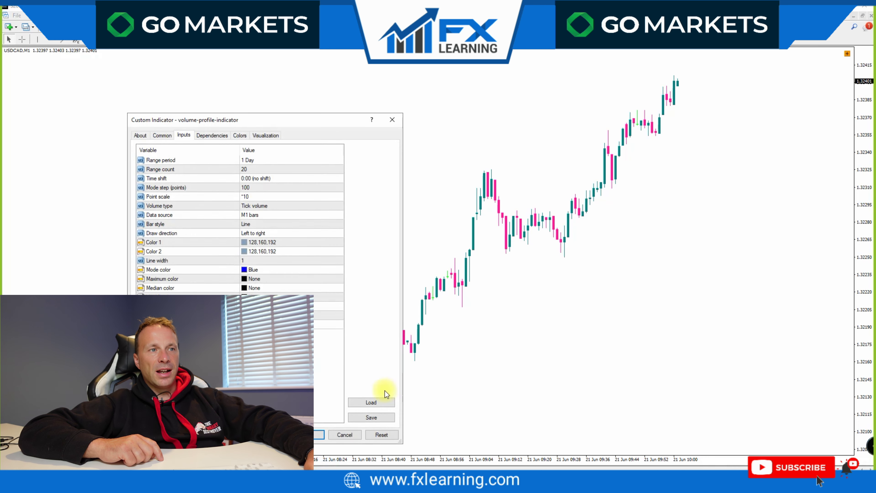
{"action": "left_click", "coordinate": [318, 435]}
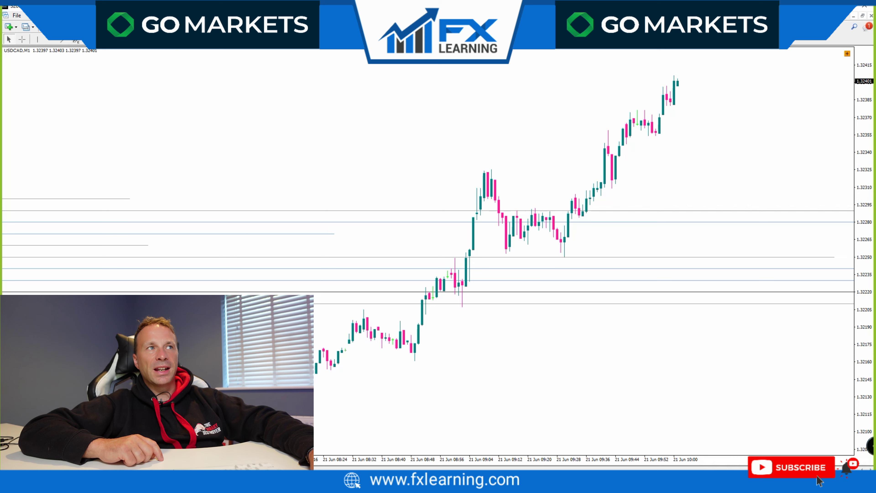
Check the volume profile on the M15 timeframe up close and set the USDCAD chart to H1
{"action": "left_click", "coordinate": [181, 40]}
{"action": "key", "text": "plus"}
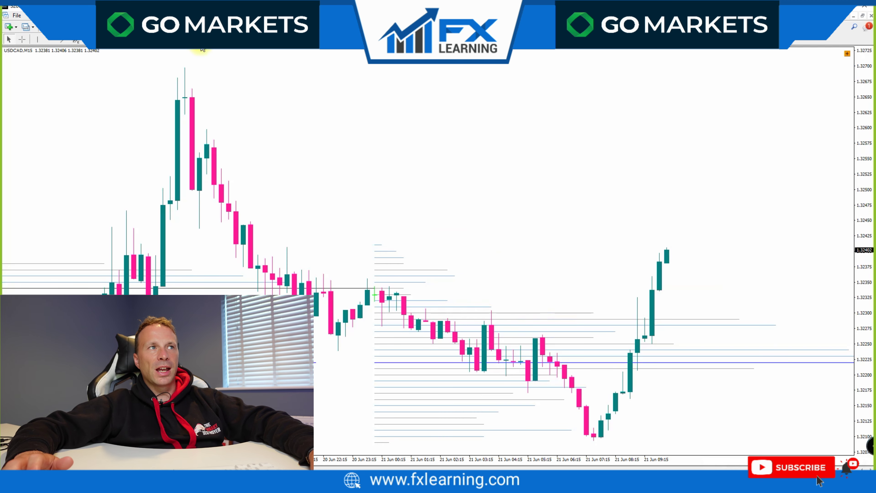
{"action": "key", "text": "Up"}
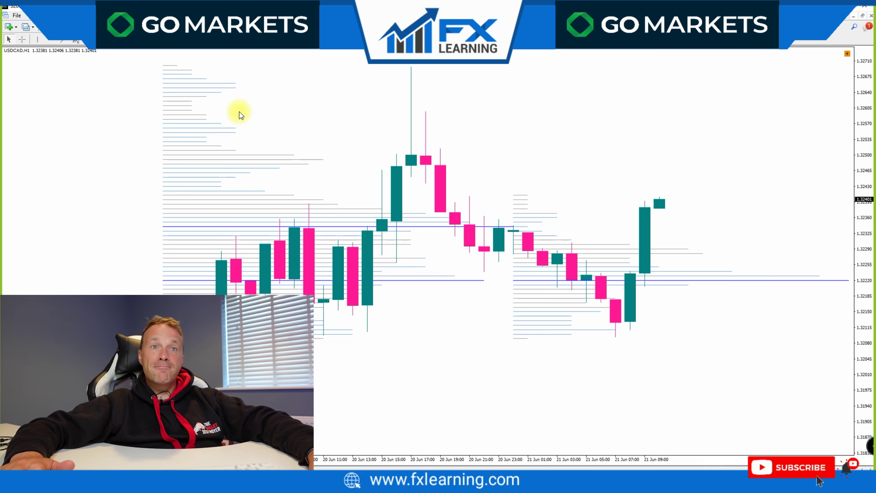
Draw a thin grey rectangle and place it along the volume profile line at about 1.3235, from 20 June past the current candle
{"action": "left_click", "coordinate": [52, 15]}
{"action": "mouse_move", "coordinate": [79, 82]}
{"action": "left_click", "coordinate": [139, 82]}
{"action": "mouse_move", "coordinate": [223, 225]}
{"action": "left_mouse_down"}
{"action": "mouse_move", "coordinate": [416, 233]}
{"action": "mouse_move", "coordinate": [734, 220]}
{"action": "mouse_move", "coordinate": [622, 172]}
{"action": "mouse_move", "coordinate": [513, 225]}
{"action": "mouse_move", "coordinate": [529, 142]}
{"action": "left_mouse_up"}
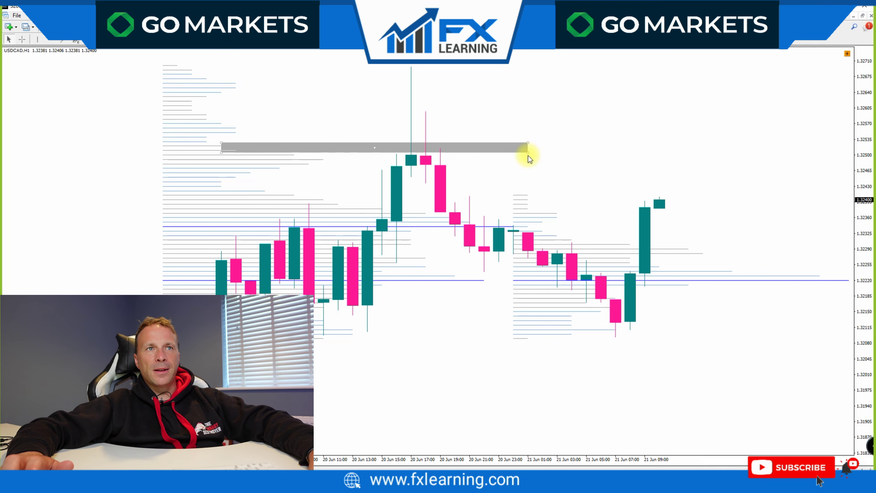
{"action": "key", "text": "minus"}
{"action": "key", "text": "minus"}
{"action": "key", "text": "plus"}
{"action": "key", "text": "plus"}
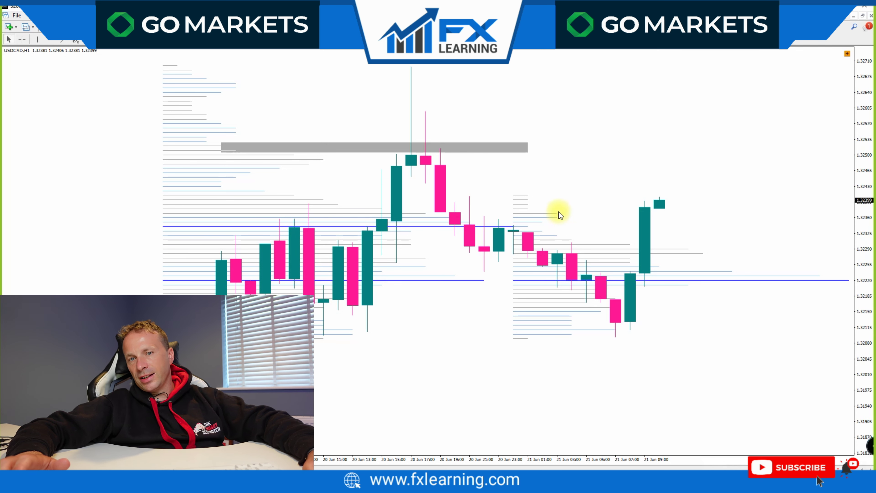
{"action": "left_click_drag", "start_coordinate": [528, 153], "coordinate": [630, 227]}
{"action": "left_click_drag", "start_coordinate": [633, 141], "coordinate": [718, 217]}
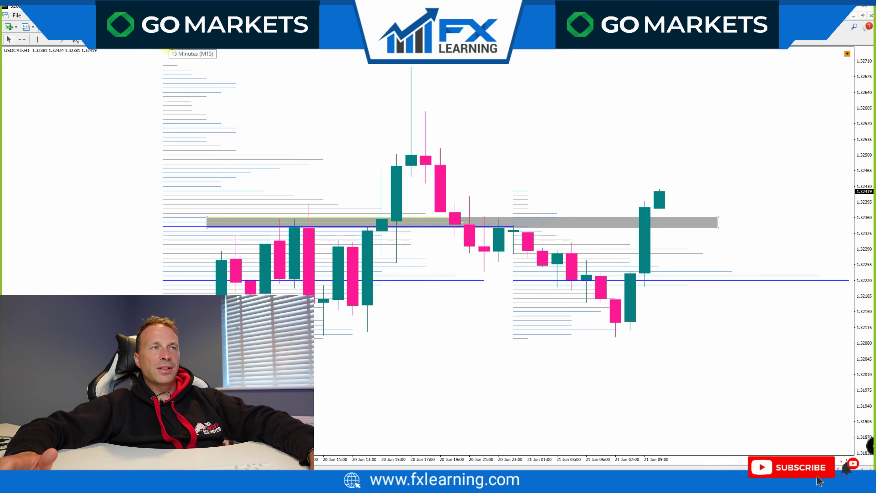
Review price against the grey zone on the M15 and M1 timeframes of the USDCAD chart
{"action": "left_click", "coordinate": [169, 41]}
{"action": "key", "text": "minus"}
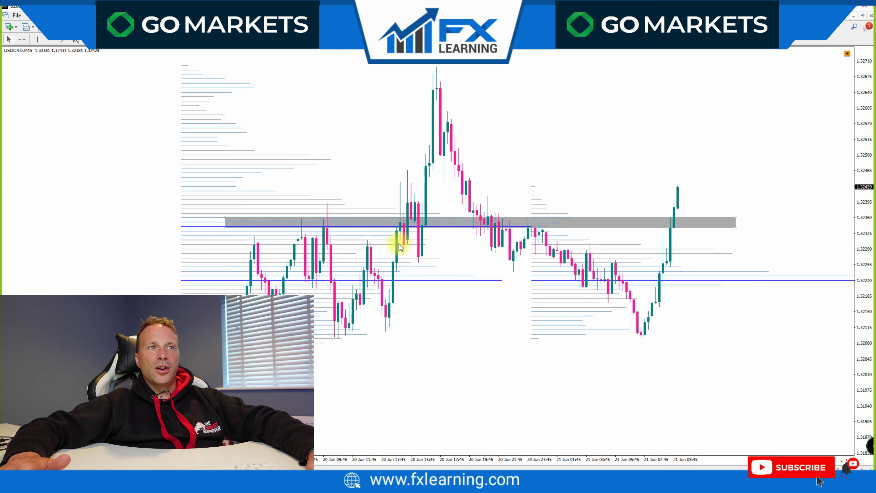
{"action": "left_click", "coordinate": [145, 43]}
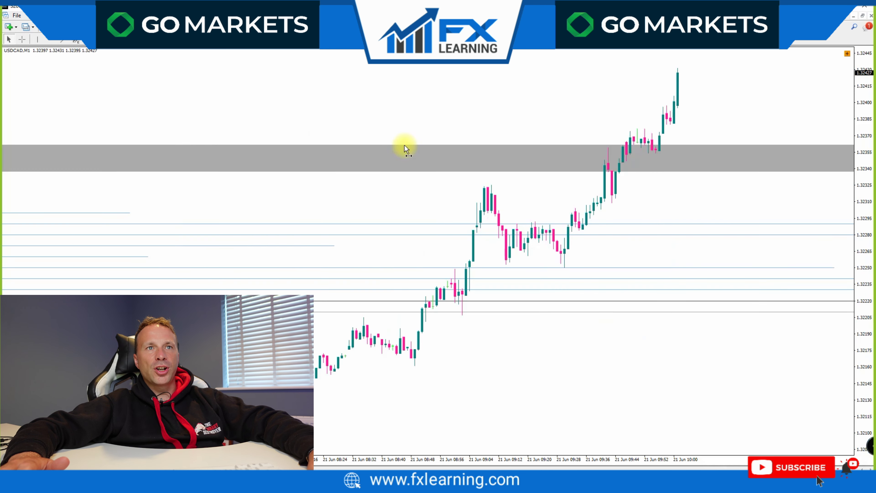
{"action": "key", "text": "minus"}
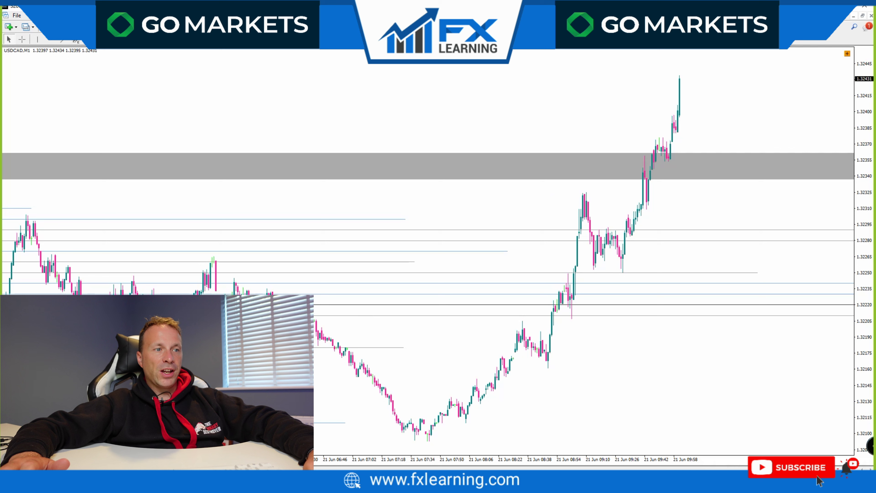
Switch to cTrader, inspect the open USDCAD sell position and its stop loss in the Modify Position dialog, and close the dialog
{"action": "mouse_move", "coordinate": [326, 485]}
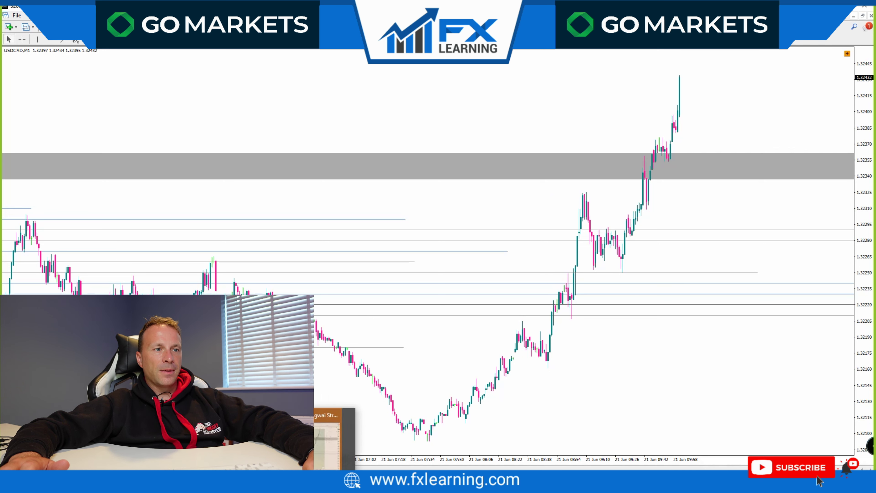
{"action": "left_click", "coordinate": [312, 485]}
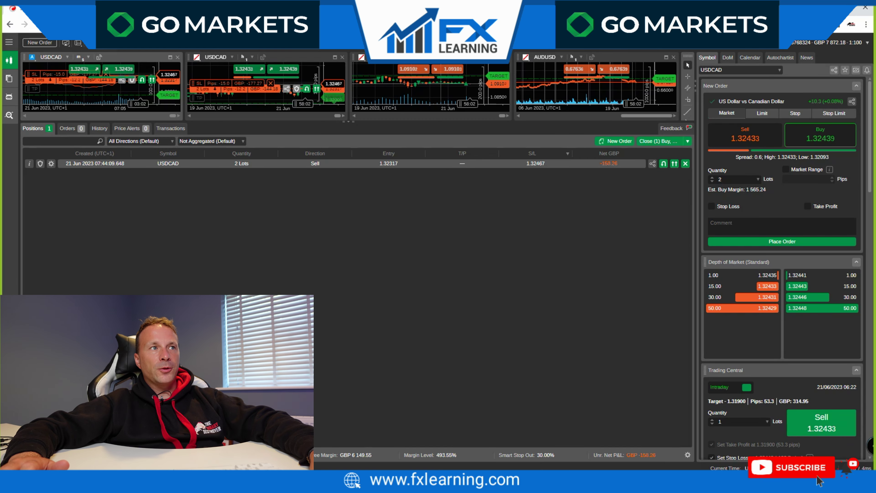
{"action": "double_click", "coordinate": [384, 164]}
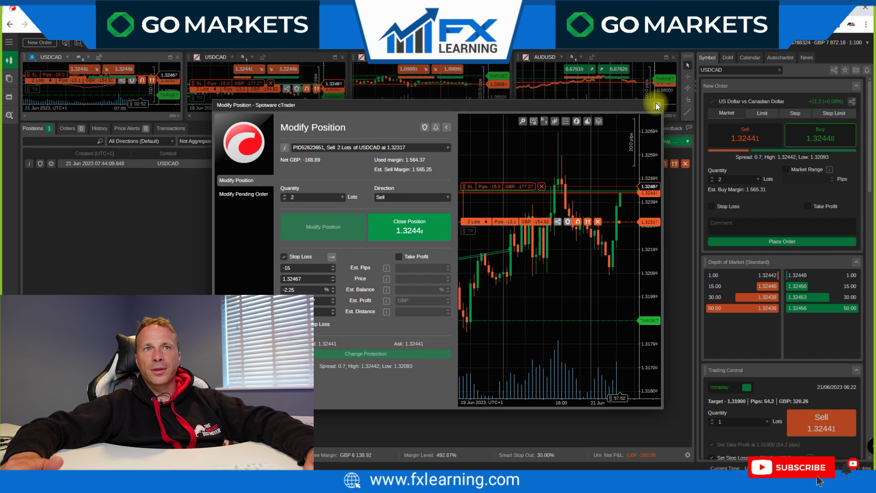
{"action": "left_click", "coordinate": [655, 103]}
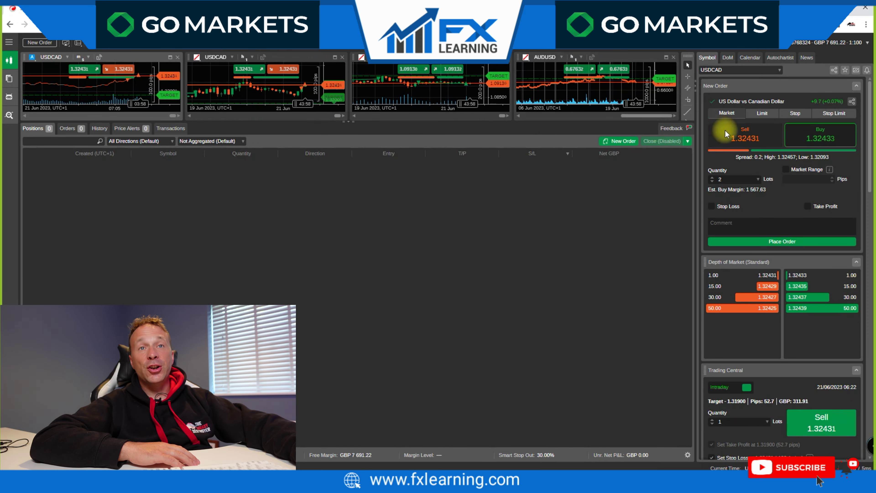
Place a market sell order for 2 lots of USDCAD without a stop loss or take profit
{"action": "left_click", "coordinate": [725, 130]}
{"action": "left_click", "coordinate": [718, 241]}
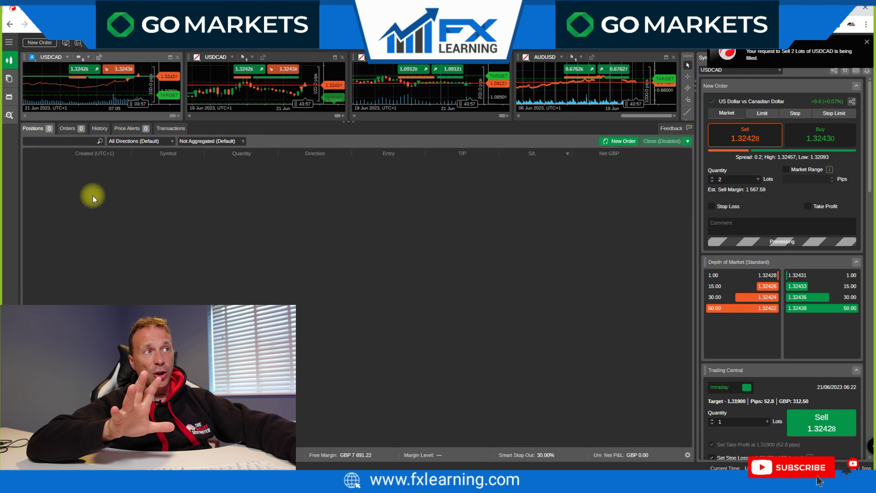
Review the latest closed trades at the end of the account history and return to the open positions
{"action": "left_click", "coordinate": [99, 128]}
{"action": "scroll", "coordinate": [517, 341], "scroll_direction": "down", "scroll_amount": 15}
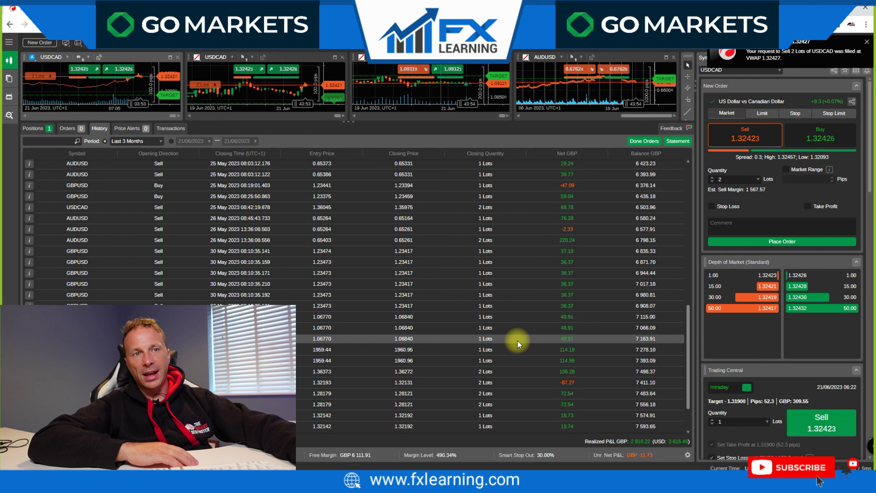
{"action": "scroll", "coordinate": [518, 341], "scroll_direction": "down", "scroll_amount": 3}
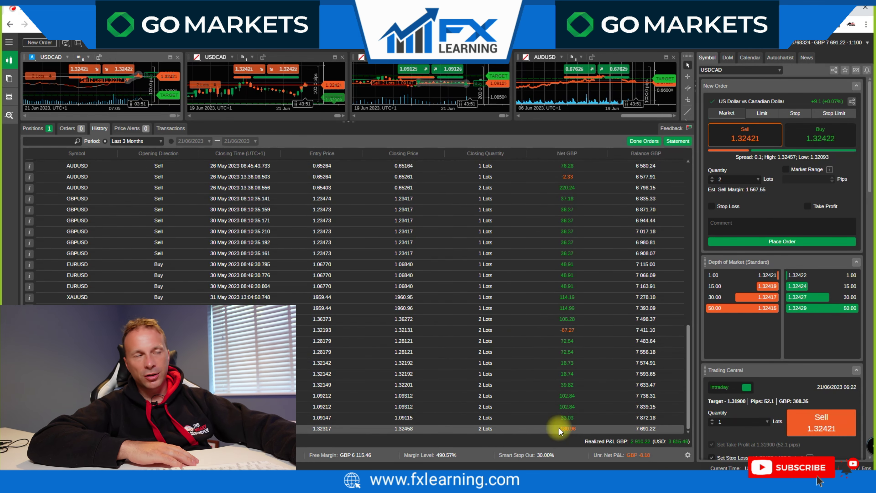
{"action": "left_click", "coordinate": [35, 130]}
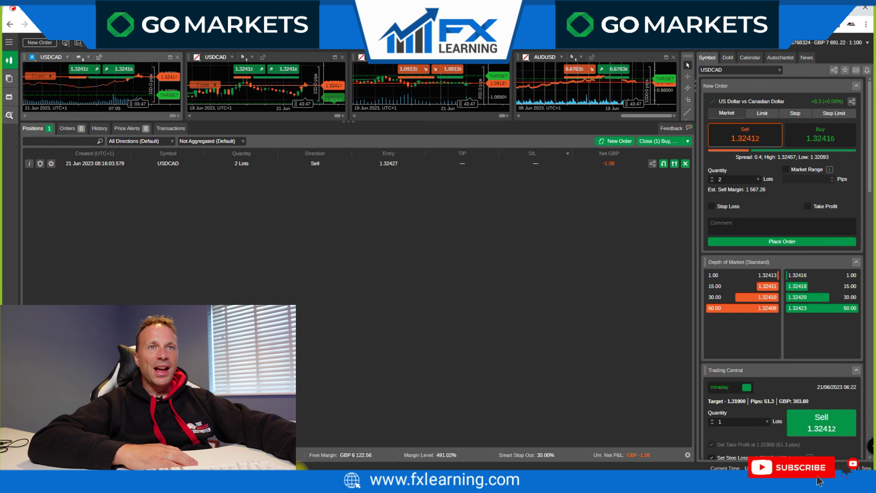
Switch to MetaTrader and apply the Naked template to the USDCAD M1 chart
{"action": "left_click", "coordinate": [241, 482]}
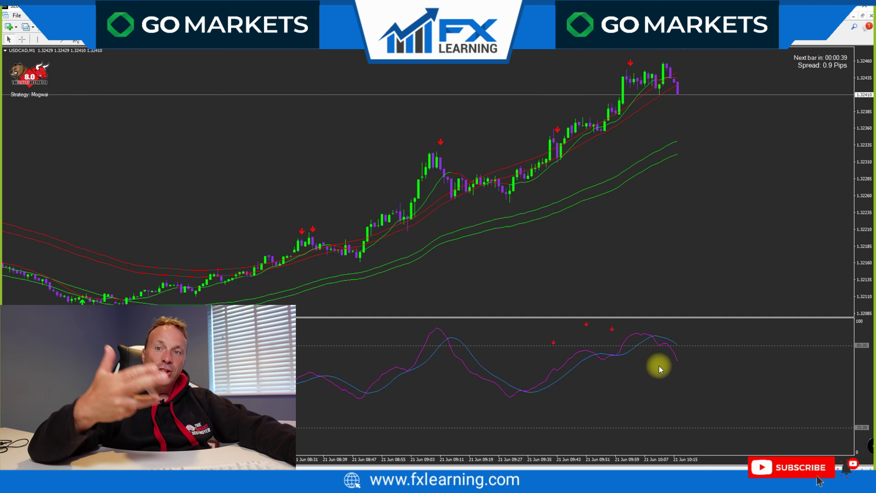
{"action": "right_click", "coordinate": [421, 136]}
{"action": "right_click", "coordinate": [354, 108]}
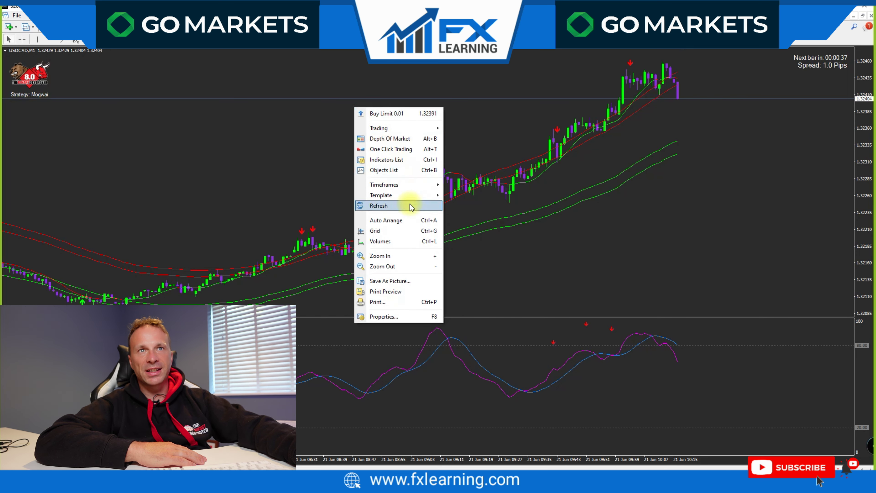
{"action": "mouse_move", "coordinate": [407, 196]}
{"action": "left_click", "coordinate": [473, 325]}
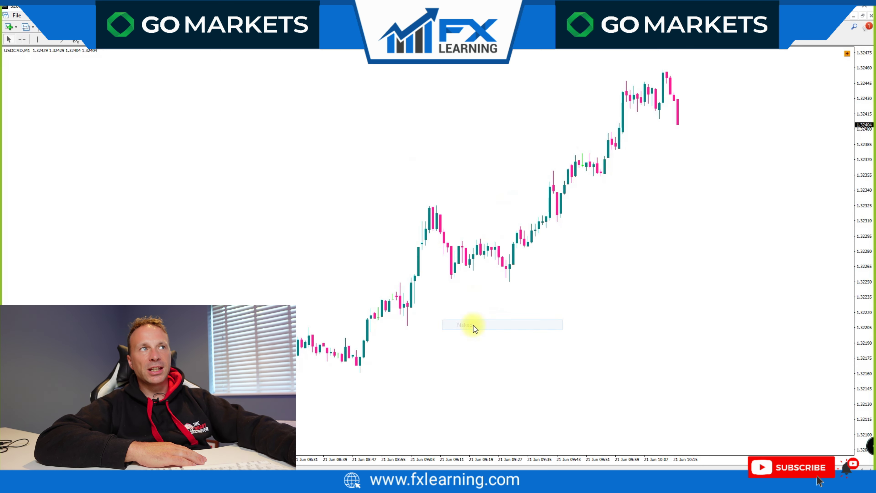
Set the USDCAD chart to H1 and draw a thin grey rectangle at about 1.3236, from mid-June to just past the current candle
{"action": "left_click", "coordinate": [204, 40]}
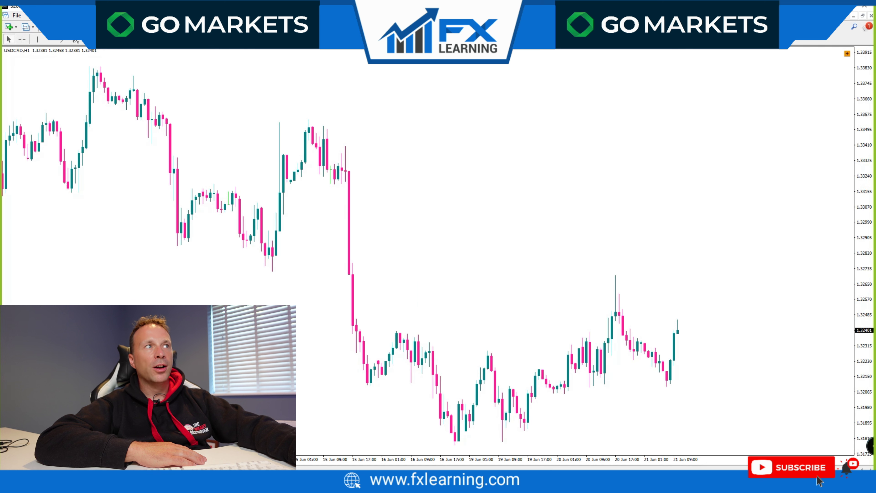
{"action": "left_click", "coordinate": [50, 15]}
{"action": "mouse_move", "coordinate": [80, 82]}
{"action": "left_click", "coordinate": [145, 82]}
{"action": "left_click_drag", "start_coordinate": [689, 325], "coordinate": [296, 335]}
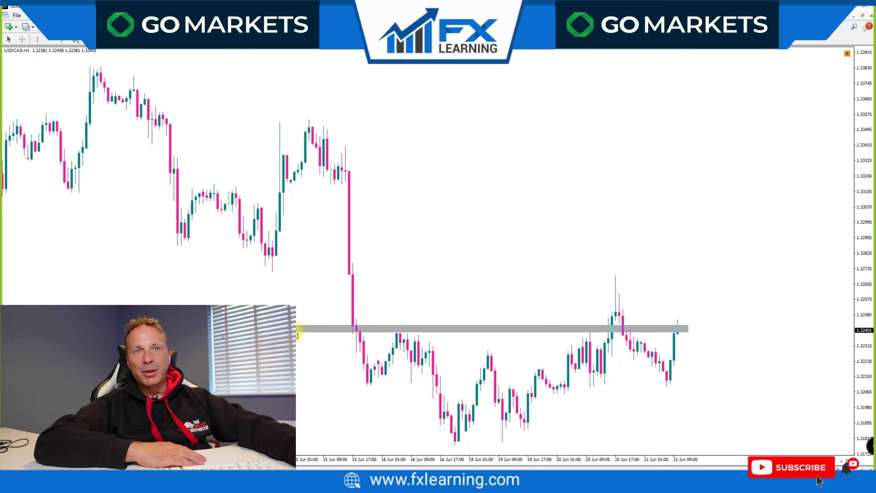
{"action": "double_click", "coordinate": [688, 330]}
{"action": "key", "text": "plus"}
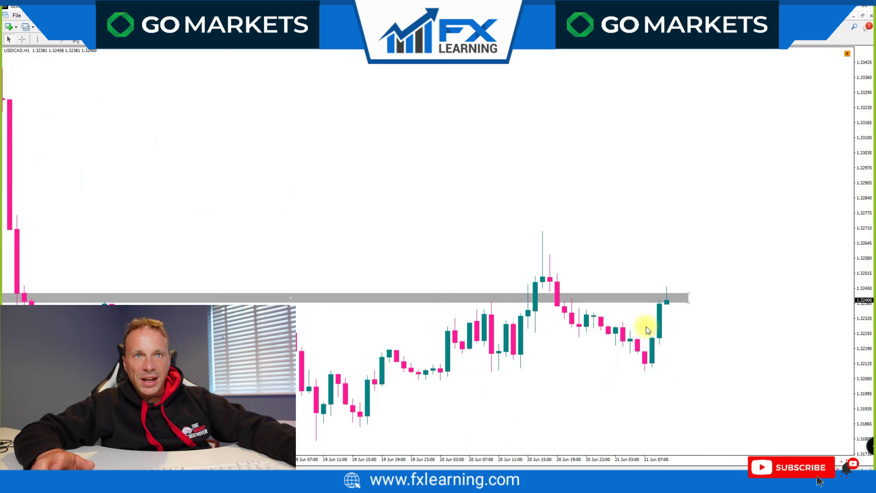
{"action": "mouse_move", "coordinate": [677, 304]}
{"action": "left_mouse_down"}
{"action": "mouse_move", "coordinate": [680, 316]}
{"action": "mouse_move", "coordinate": [681, 307]}
{"action": "left_mouse_up"}
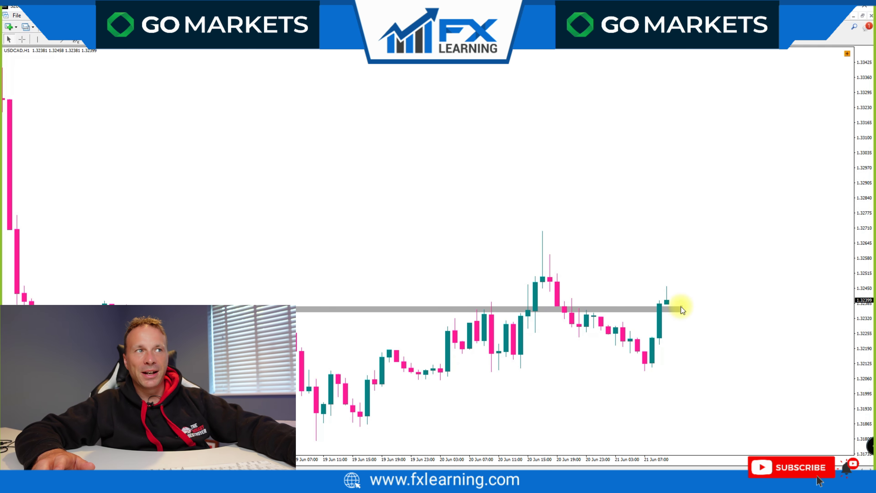
Examine the latest candles around the grey zone on the M15 timeframe, both zoomed out and up close
{"action": "left_click", "coordinate": [179, 39]}
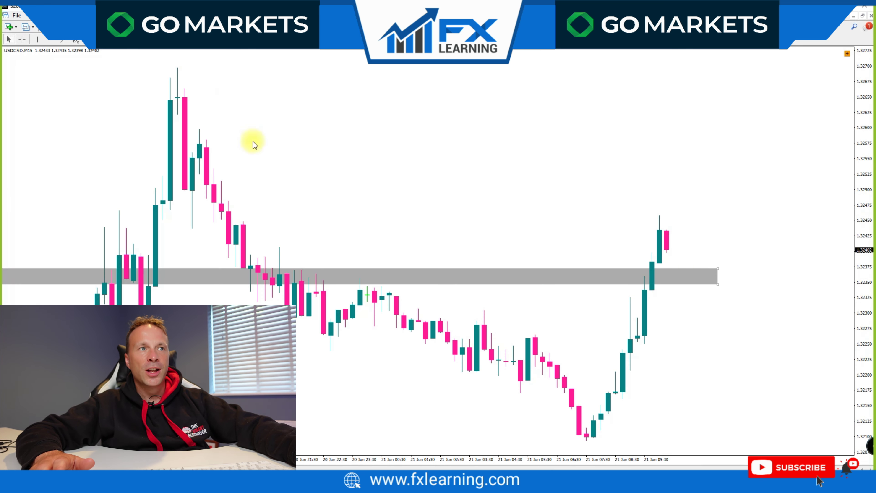
{"action": "key", "text": "minus"}
{"action": "key", "text": "minus"}
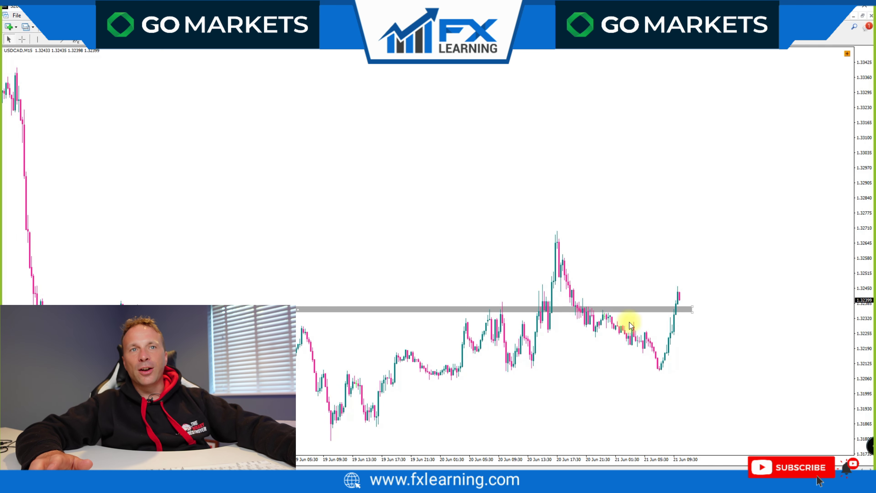
{"action": "key", "text": "plus"}
{"action": "middle_click", "coordinate": [671, 274]}
{"action": "left_click_drag", "start_coordinate": [649, 282], "coordinate": [662, 209]}
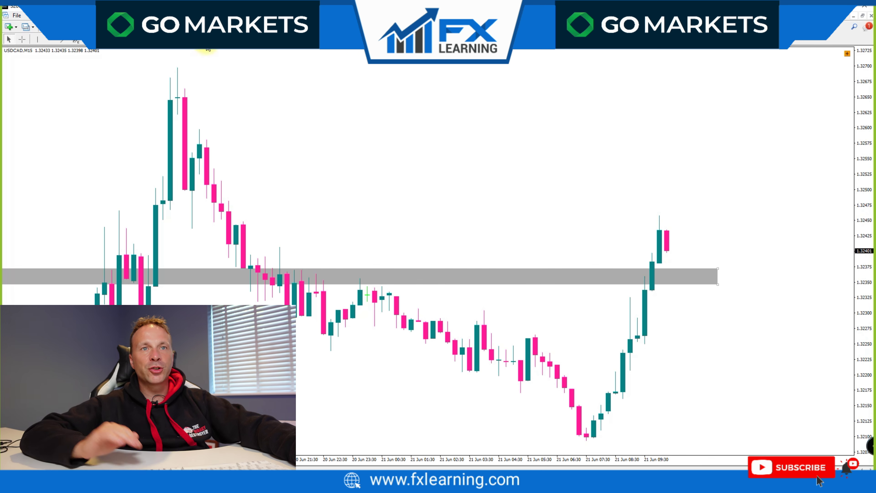
Switch the USDCAD chart to H1 and raise the upper edge of the grey zone to about 1.3240
{"action": "left_click", "coordinate": [226, 40]}
{"action": "middle_click", "coordinate": [593, 322]}
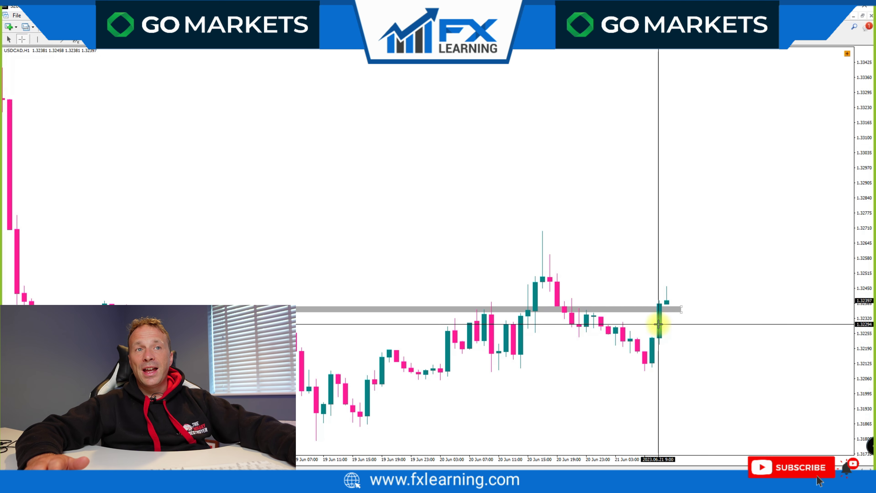
{"action": "middle_click", "coordinate": [670, 312]}
{"action": "left_click_drag", "start_coordinate": [685, 310], "coordinate": [680, 303]}
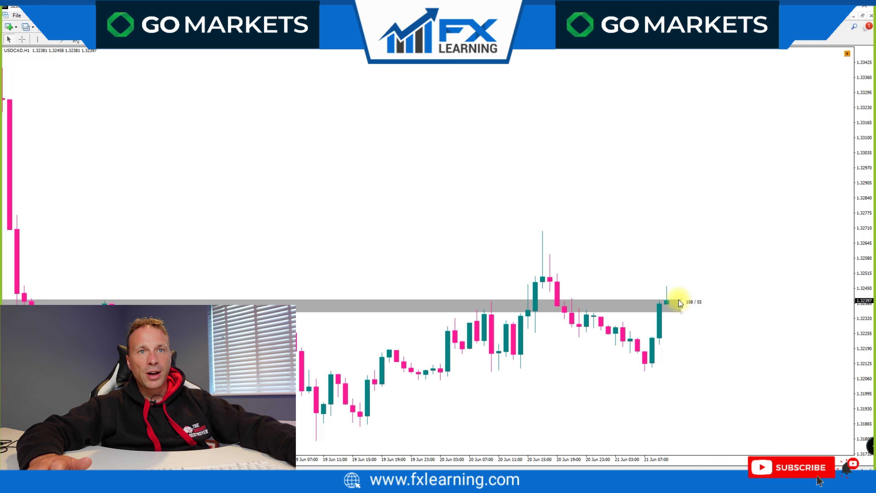
{"action": "key", "text": "minus"}
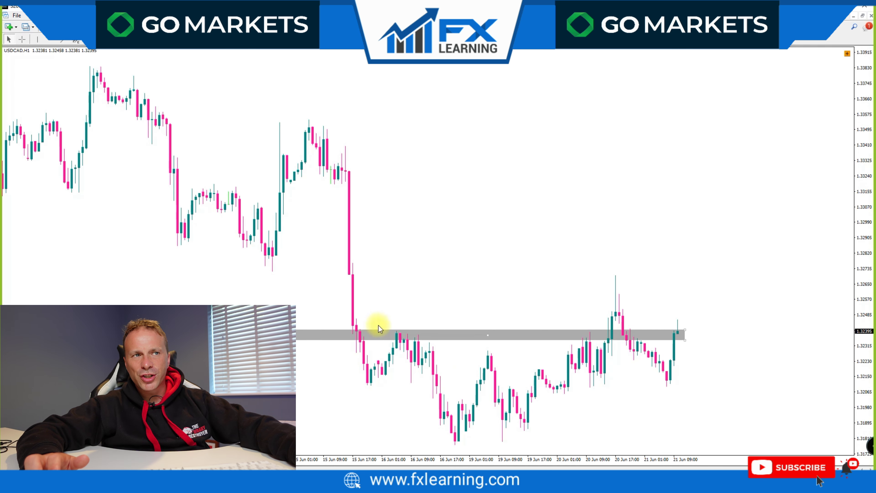
{"action": "key", "text": "plus"}
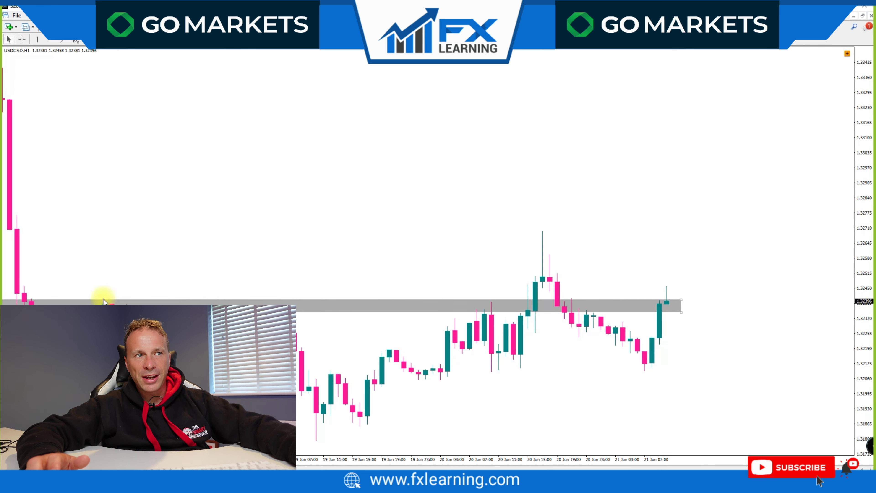
{"action": "key", "text": "plus"}
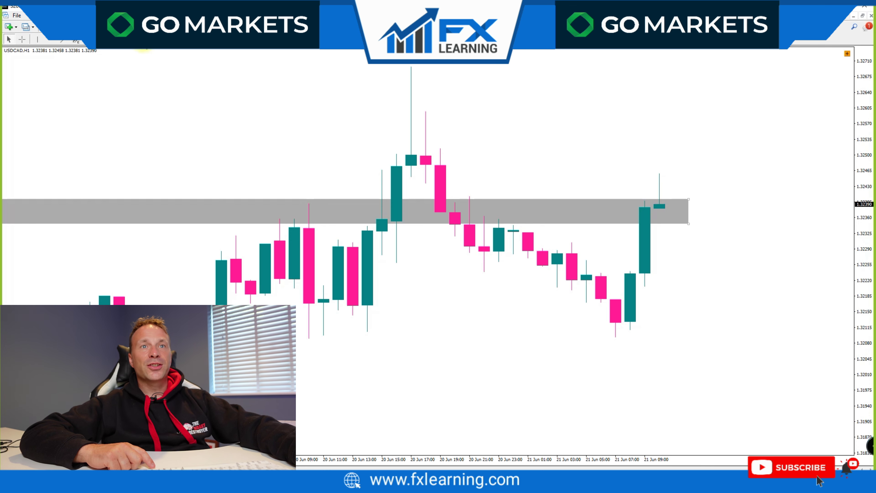
Return the USDCAD chart to M1, apply the Mogwai Strategy - MACD Version template, and show the latest candles
{"action": "left_click", "coordinate": [147, 39]}
{"action": "key", "text": "minus"}
{"action": "key", "text": "minus"}
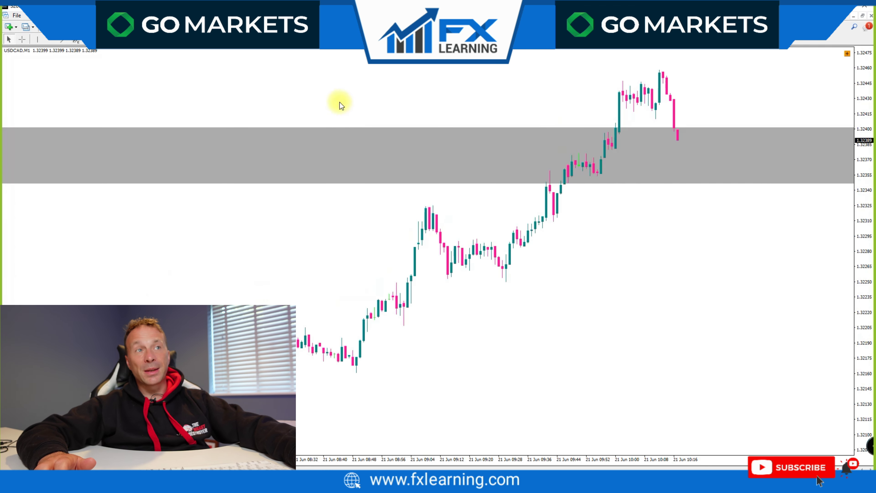
{"action": "right_click", "coordinate": [340, 102]}
{"action": "mouse_move", "coordinate": [394, 180]}
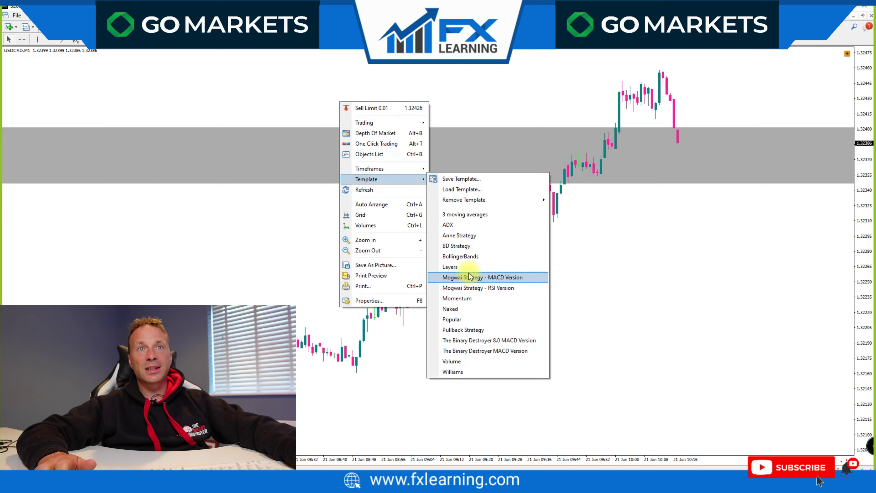
{"action": "left_click", "coordinate": [472, 277]}
{"action": "key", "text": "plus"}
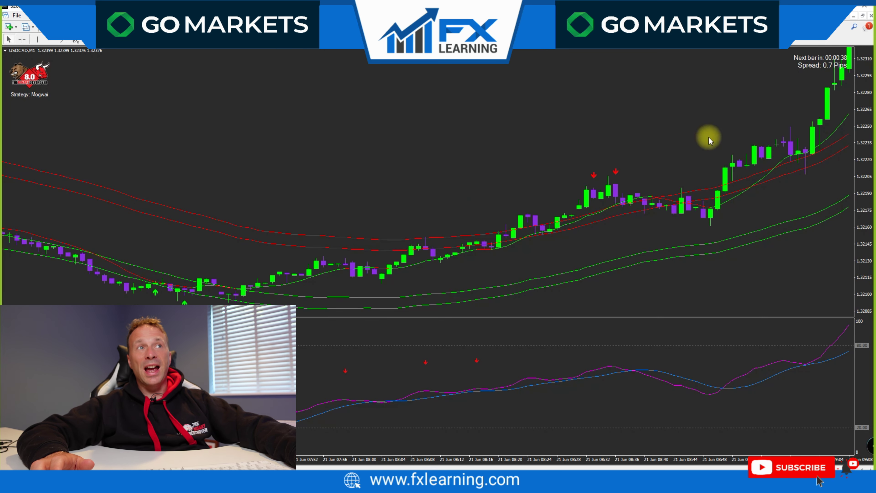
{"action": "key", "text": "End"}
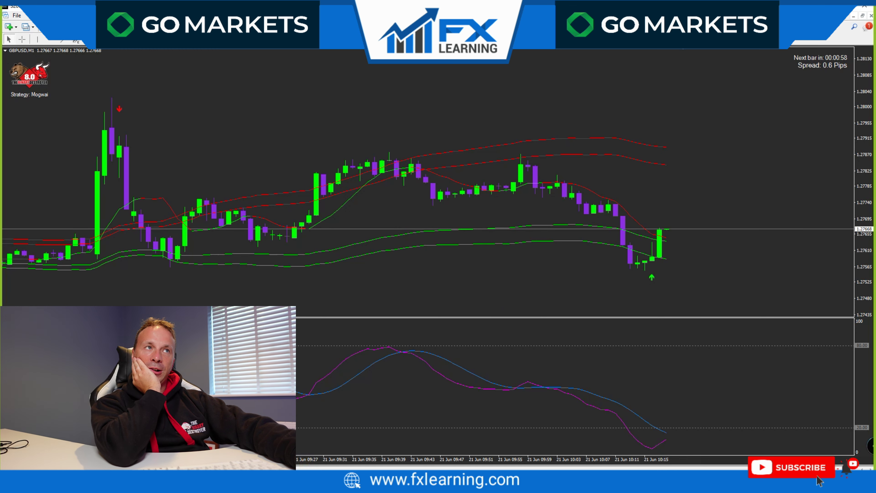
Switch to cTrader, load GBPUSD in the new order ticket, and set the market order direction to Buy
{"action": "mouse_move", "coordinate": [276, 480]}
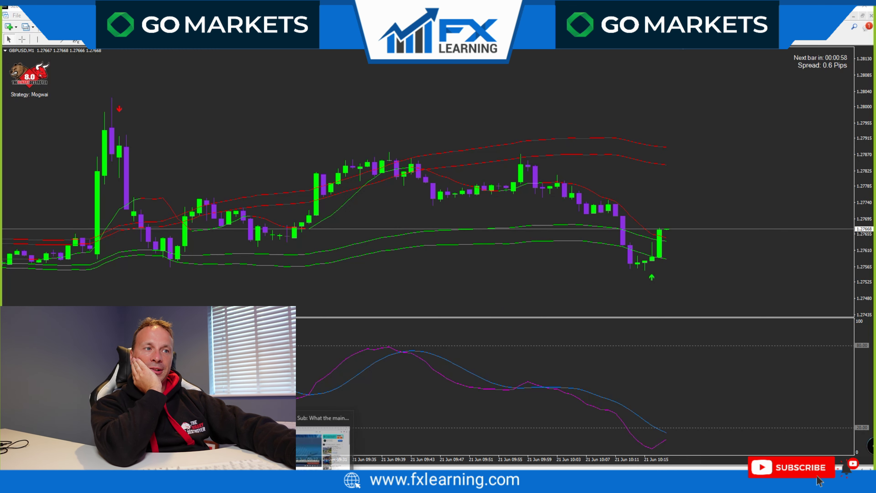
{"action": "left_click", "coordinate": [249, 448]}
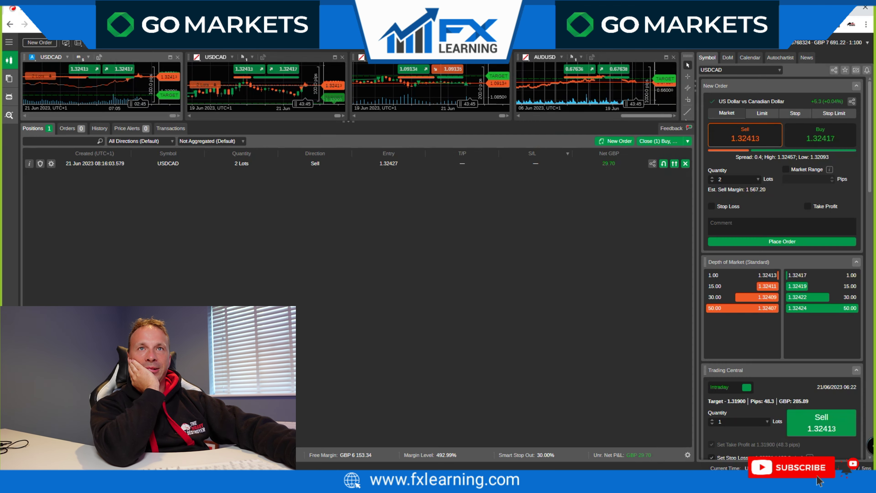
{"action": "left_click", "coordinate": [739, 69]}
{"action": "type", "text": "gbpu"}
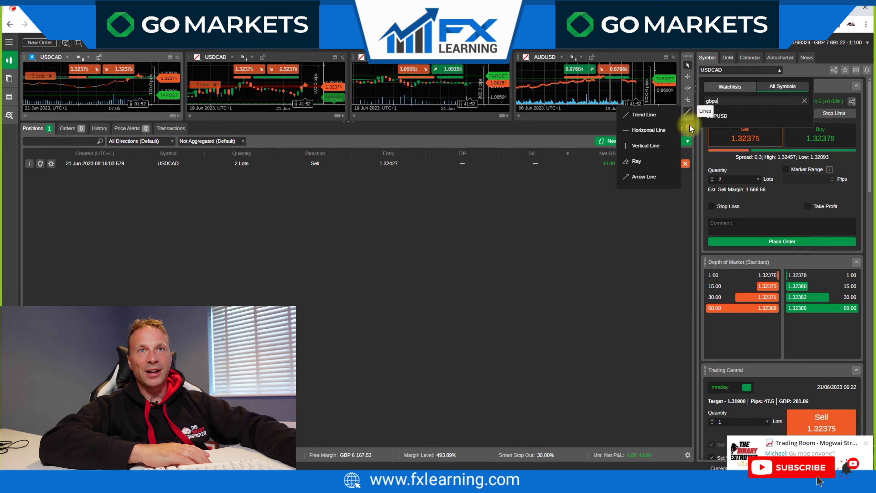
{"action": "left_click", "coordinate": [719, 117]}
{"action": "left_click", "coordinate": [821, 140]}
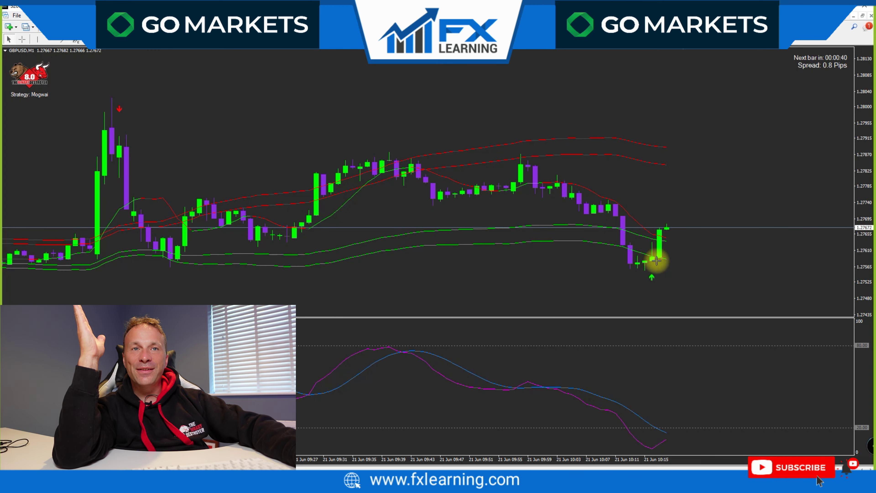
Measure the price move on the GBPUSD M1 chart from the candle above the green arrow up to the current candle
{"action": "left_click_drag", "start_coordinate": [653, 262], "coordinate": [667, 221]}
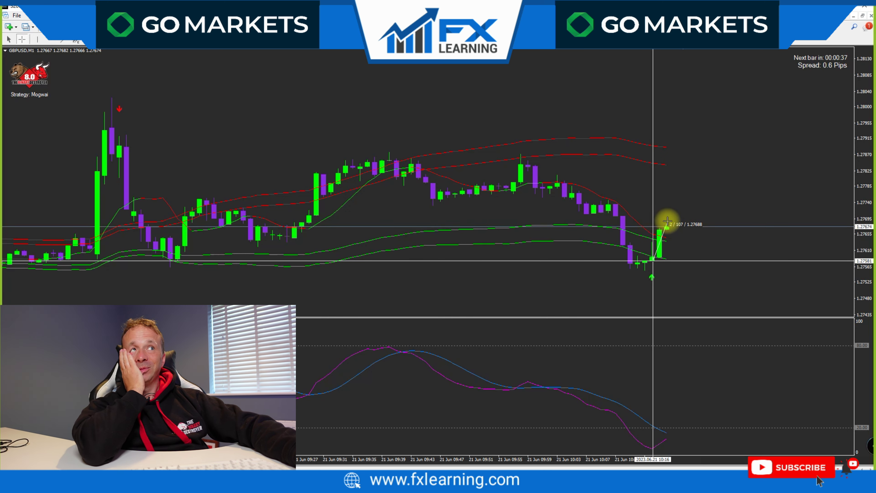
{"action": "left_click_drag", "start_coordinate": [668, 225], "coordinate": [668, 224]}
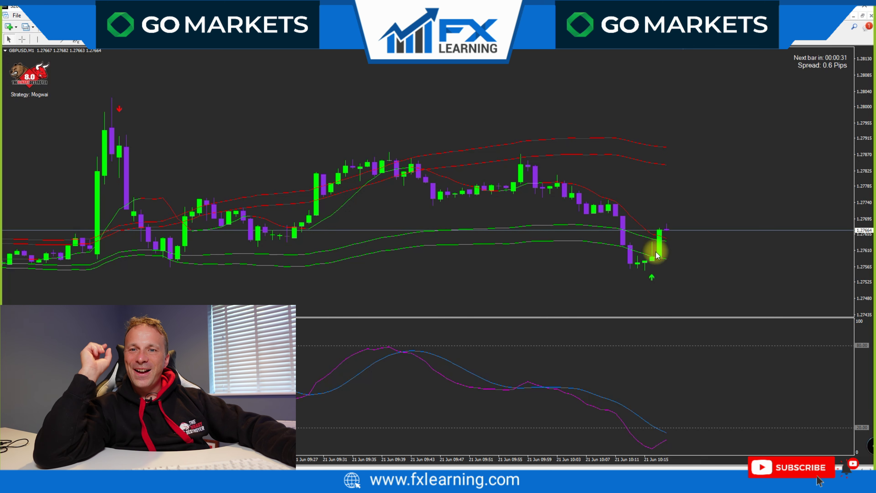
{"action": "middle_click", "coordinate": [653, 261]}
{"action": "left_click_drag", "start_coordinate": [652, 259], "coordinate": [667, 223]}
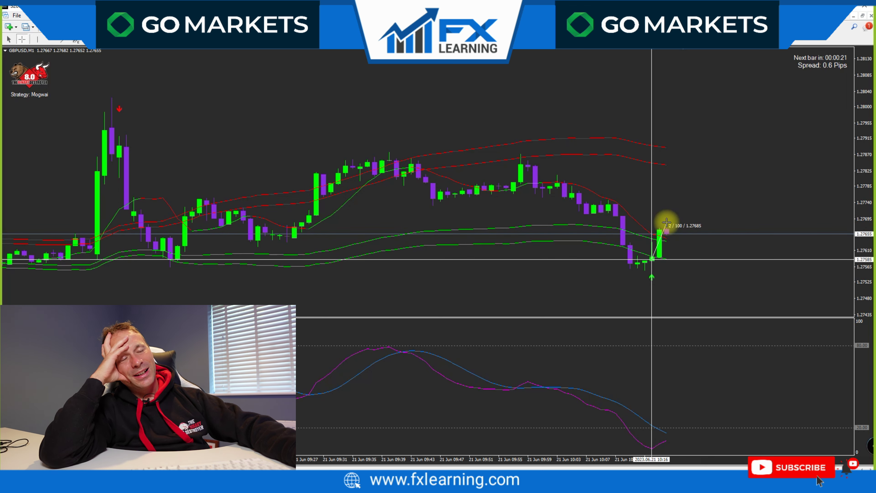
{"action": "left_click_drag", "start_coordinate": [666, 222], "coordinate": [665, 227]}
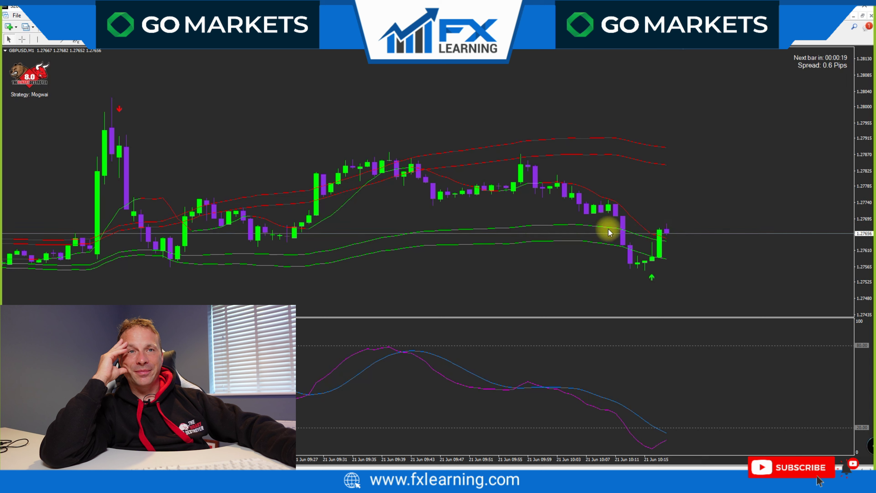
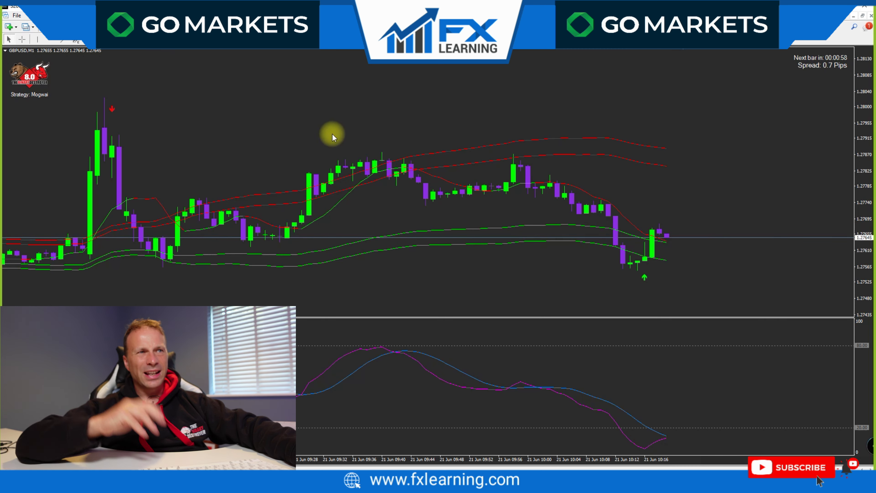
Post "yes I know" and "it went 9 pips over here" in the Trading Room - Mogwai chat on Telegram, and return to the GBPUSD chart
{"action": "right_click", "coordinate": [294, 86]}
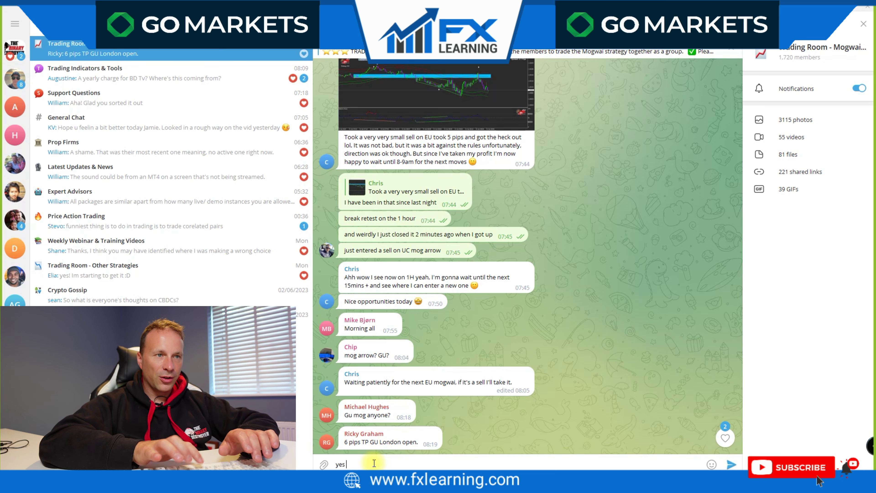
{"action": "type", "text": "ow"}
{"action": "key", "text": "Return"}
{"action": "type", "text": "it went 9 pip"}
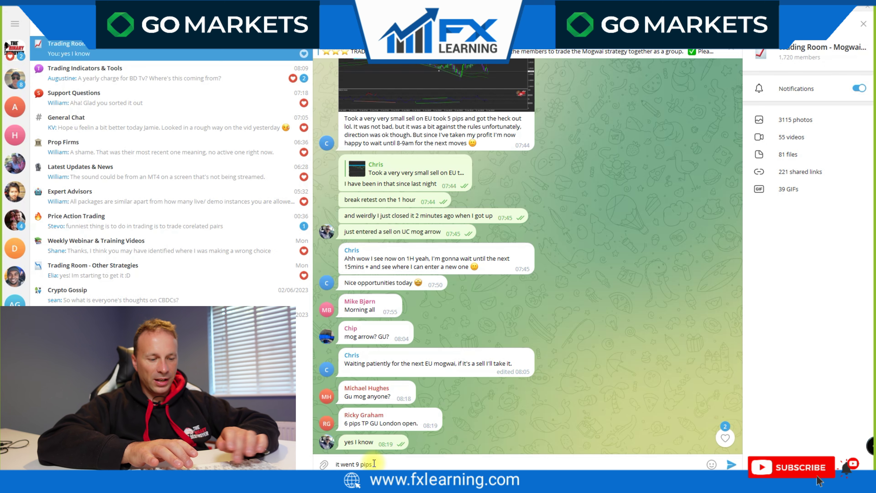
{"action": "type", "text": "s over here"}
{"action": "key", "text": "Return"}
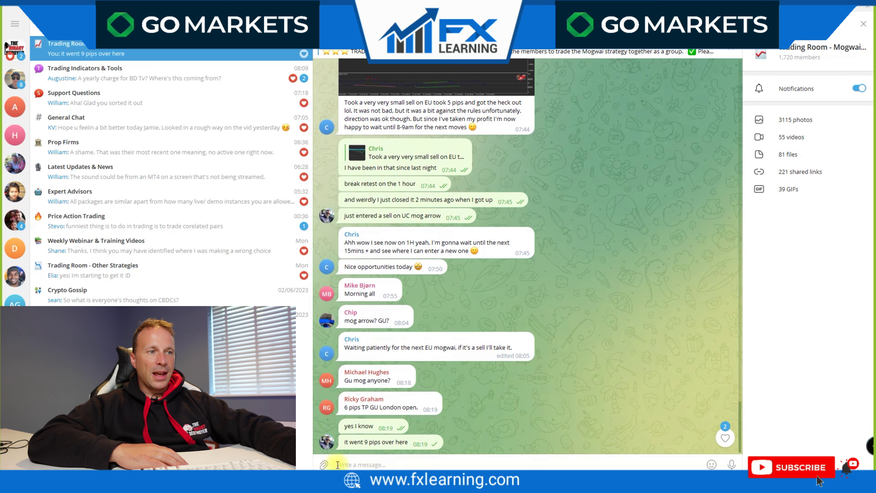
{"action": "left_click", "coordinate": [297, 484]}
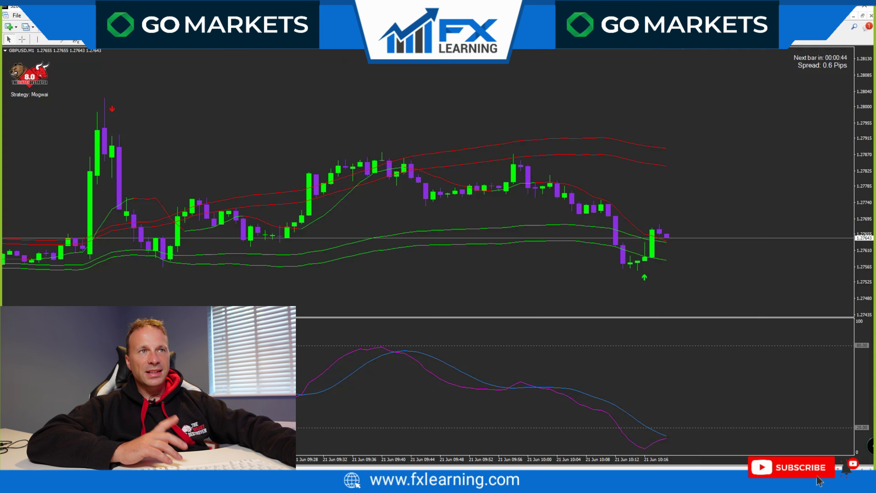
Apply the Naked template to the GBPUSD chart, switch it to M15, and enlarge the recent candles
{"action": "right_click", "coordinate": [329, 88]}
{"action": "left_click", "coordinate": [522, 329]}
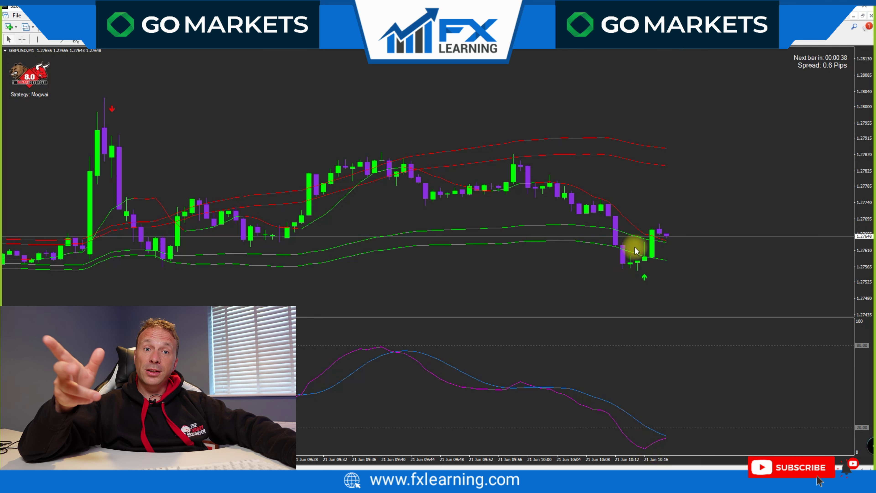
{"action": "right_click", "coordinate": [635, 138]}
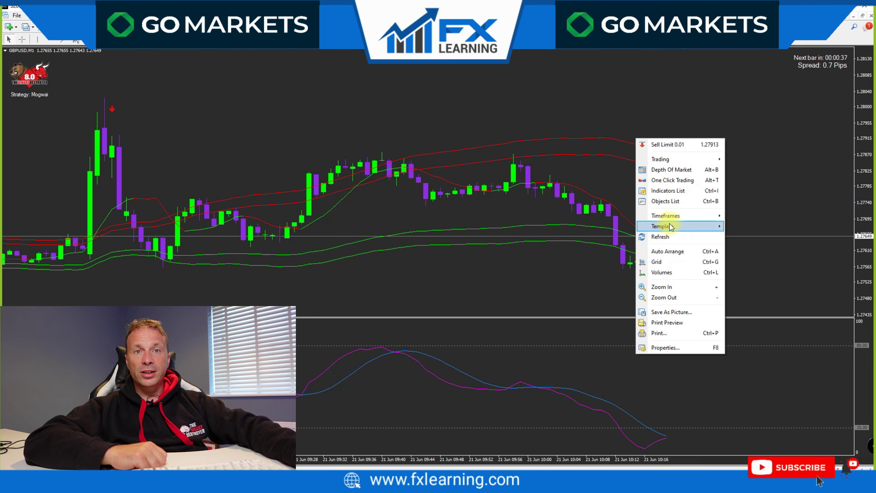
{"action": "mouse_move", "coordinate": [670, 225]}
{"action": "left_click", "coordinate": [748, 367]}
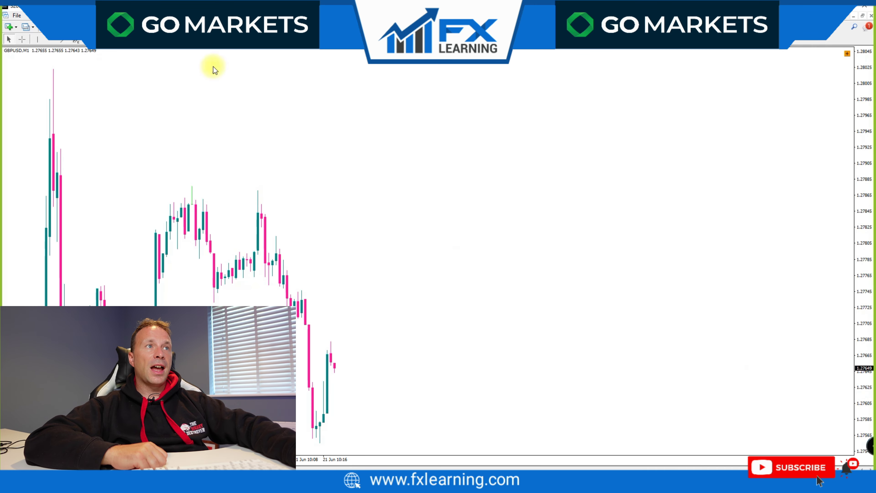
{"action": "left_click", "coordinate": [174, 39]}
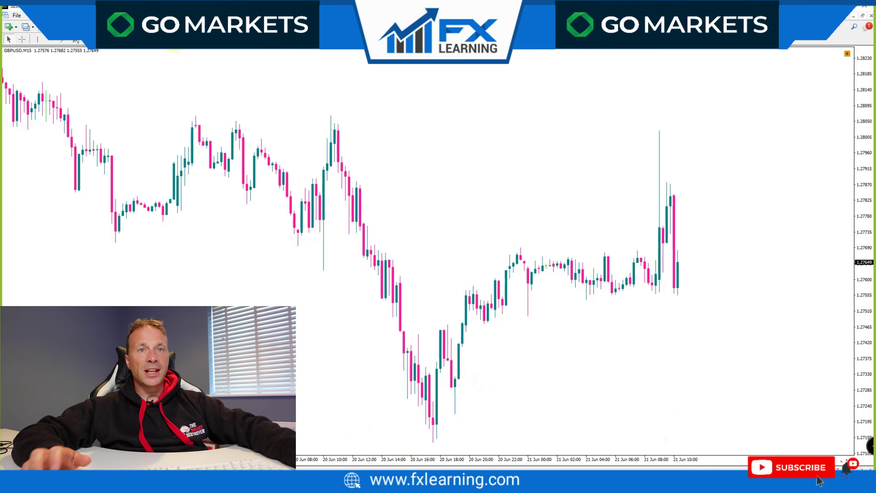
{"action": "key", "text": "minus"}
{"action": "key", "text": "plus"}
{"action": "key", "text": "plus"}
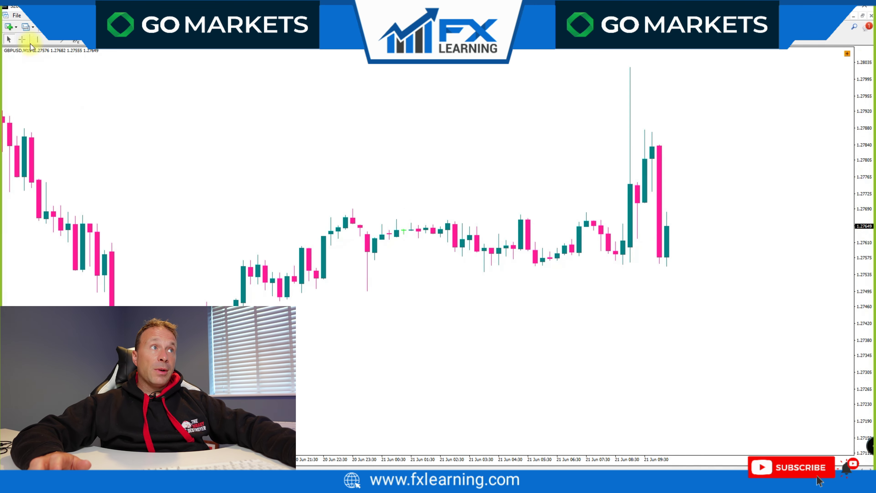
Mark the recent GBPUSD M15 lows with a rectangle at about 1.2757, and extend its lower edge to about 1.2754 on H1
{"action": "left_click", "coordinate": [53, 16]}
{"action": "mouse_move", "coordinate": [79, 84]}
{"action": "left_click", "coordinate": [144, 82]}
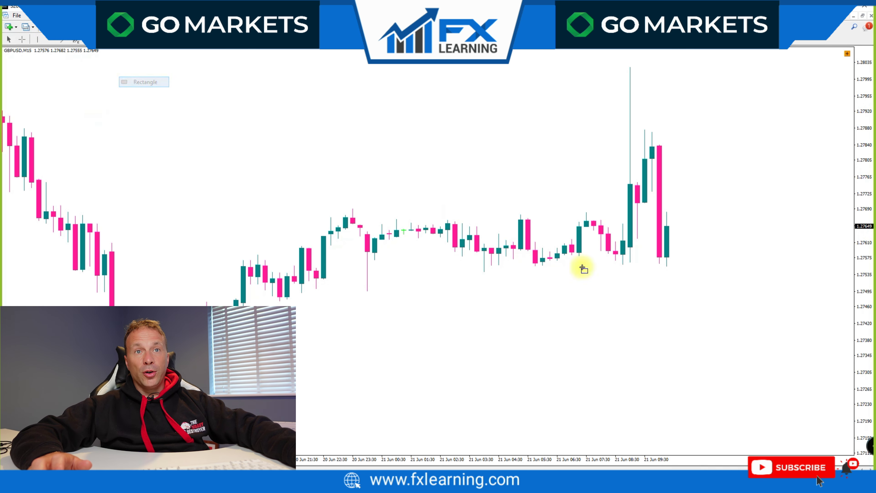
{"action": "mouse_move", "coordinate": [697, 266]}
{"action": "left_mouse_down"}
{"action": "mouse_move", "coordinate": [176, 244]}
{"action": "mouse_move", "coordinate": [170, 256]}
{"action": "left_mouse_up"}
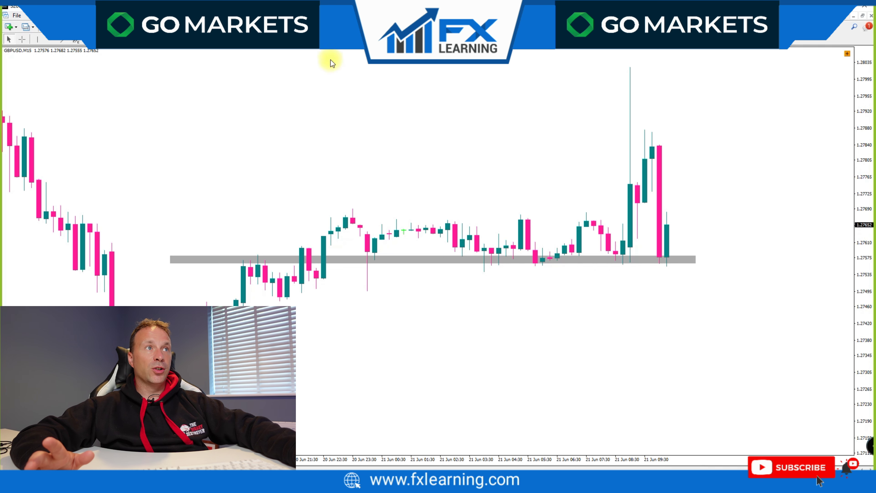
{"action": "left_click", "coordinate": [195, 40]}
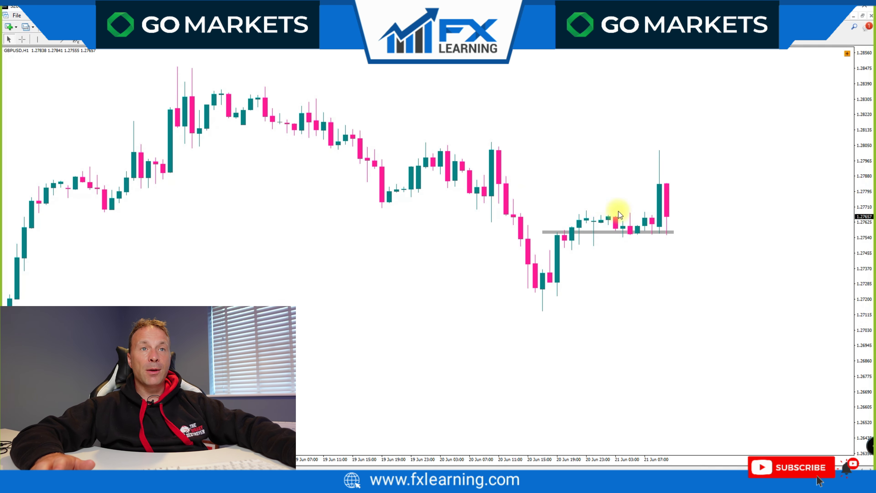
{"action": "left_click_drag", "start_coordinate": [673, 235], "coordinate": [685, 237]}
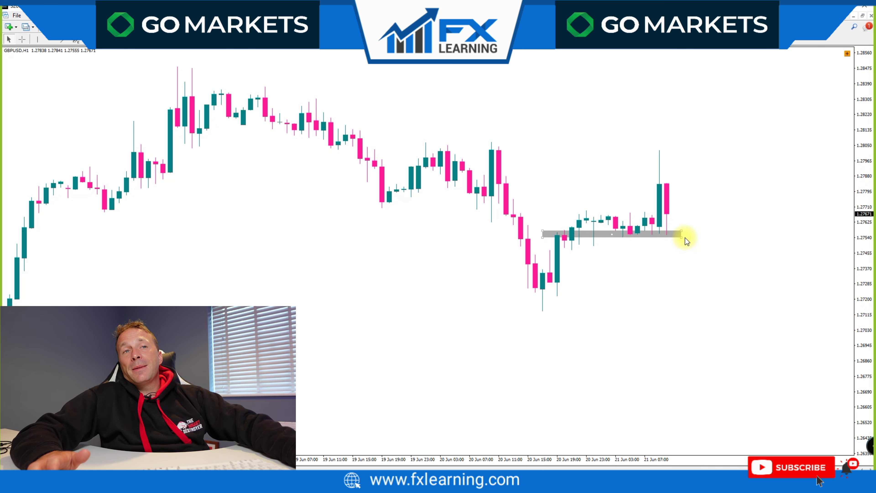
Clear the GBPUSD zone by reapplying the Naked template, and switch the chart back to M1
{"action": "right_click", "coordinate": [676, 304]}
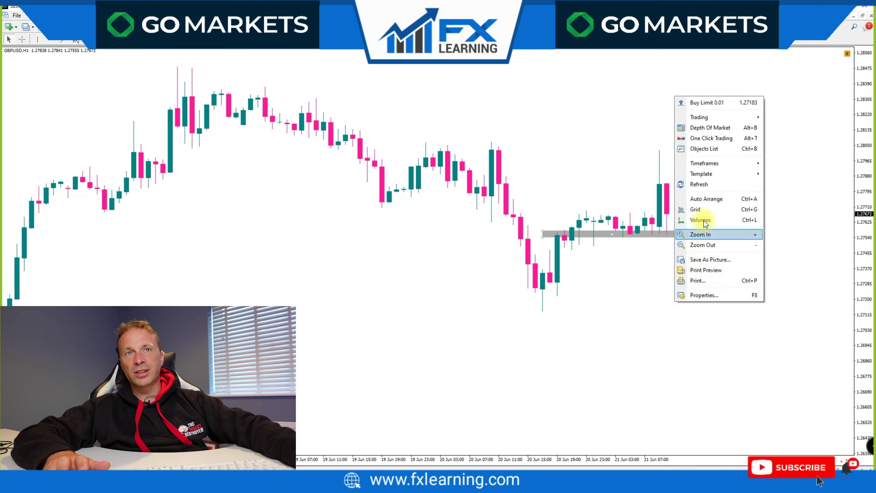
{"action": "mouse_move", "coordinate": [704, 174]}
{"action": "left_click", "coordinate": [596, 313]}
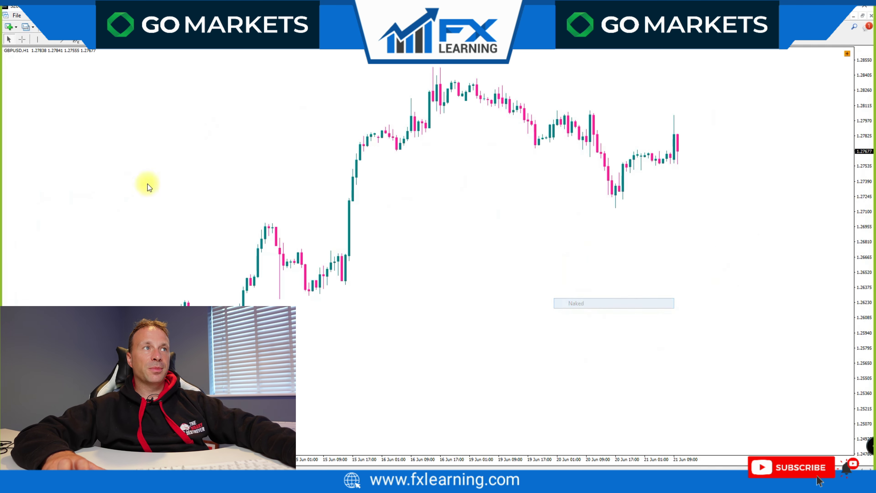
{"action": "left_click", "coordinate": [152, 49]}
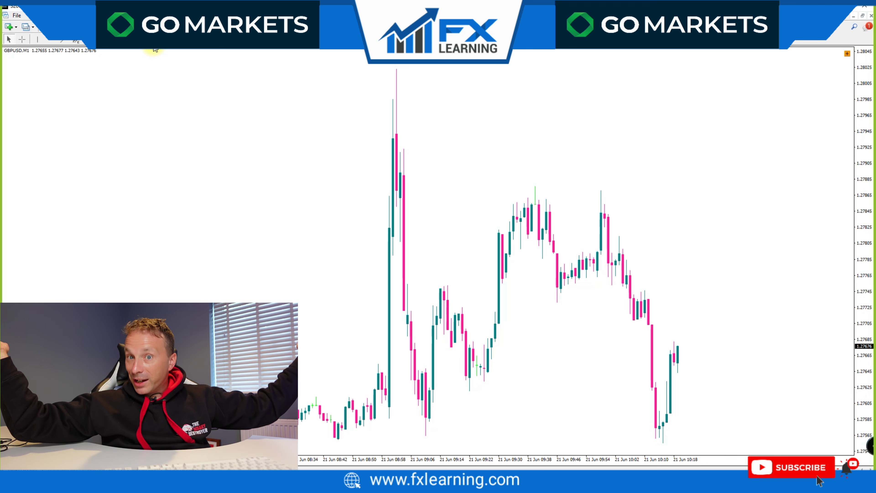
Apply the Mogwai strategy template to the GBPUSD M1 chart, and bring up the USDCAD chart
{"action": "right_click", "coordinate": [299, 236]}
{"action": "mouse_move", "coordinate": [363, 364]}
{"action": "left_click", "coordinate": [413, 215]}
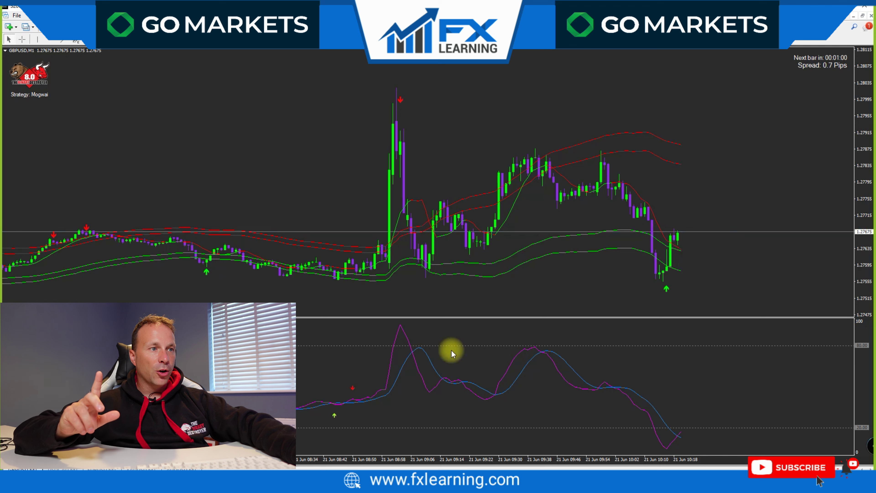
{"action": "left_click", "coordinate": [63, 469]}
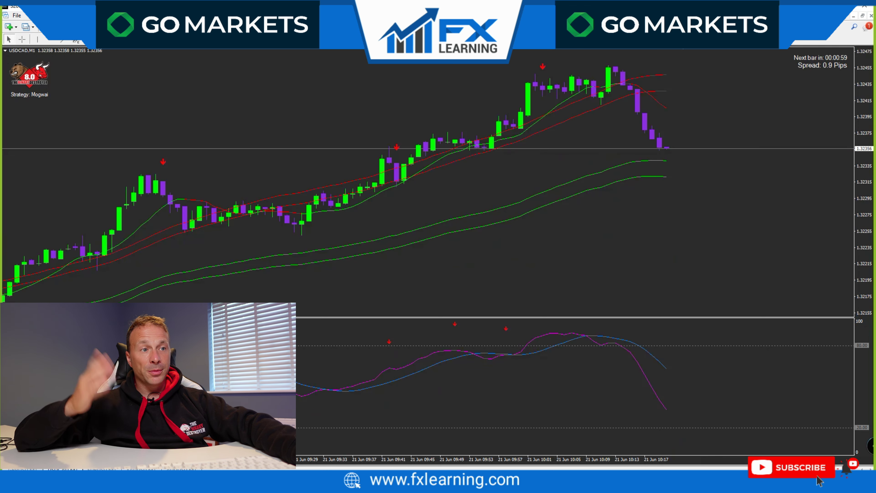
Switch to cTrader and protect the 2-lot USDCAD sell position with a take profit of 10 pips
{"action": "left_click", "coordinate": [255, 484]}
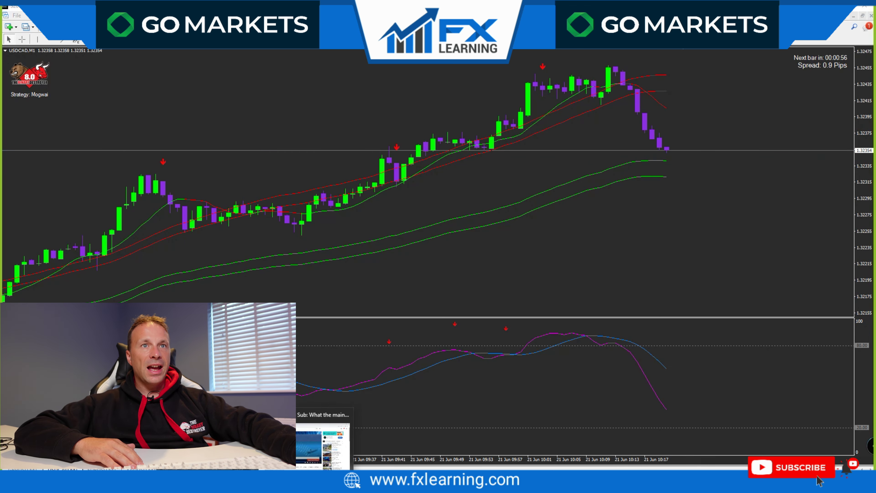
{"action": "left_click", "coordinate": [207, 446]}
{"action": "double_click", "coordinate": [551, 162]}
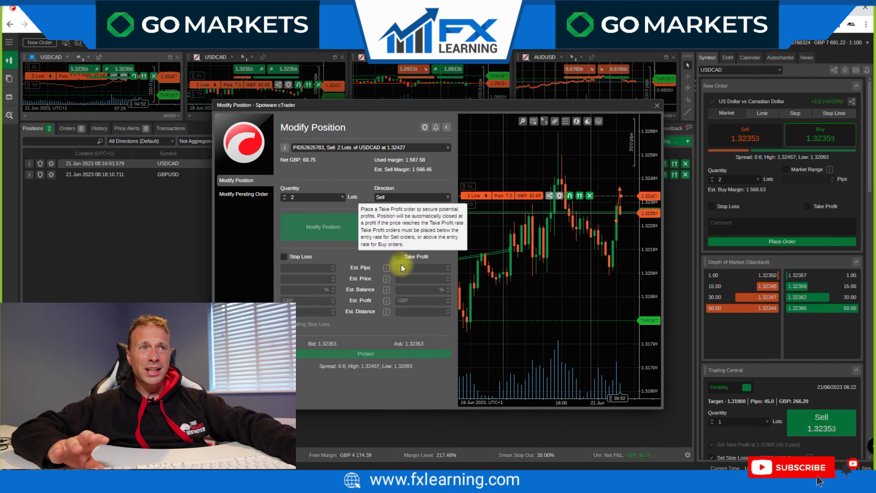
{"action": "left_click", "coordinate": [398, 258]}
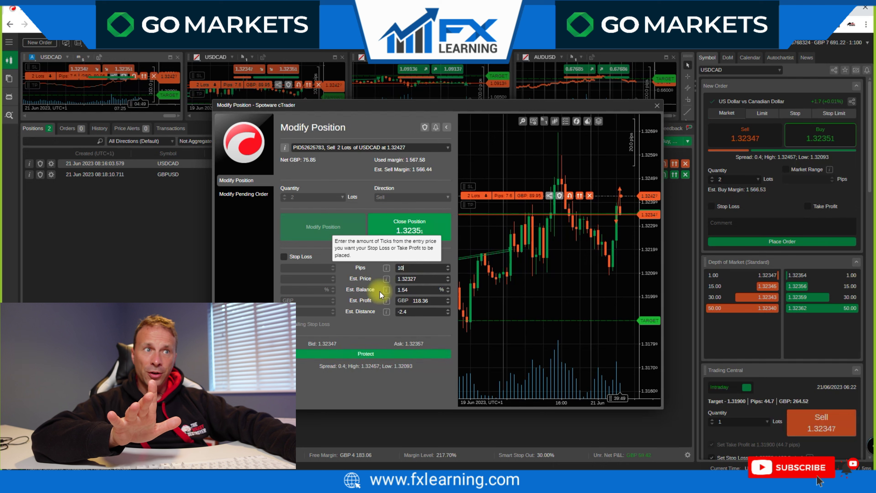
{"action": "left_click", "coordinate": [367, 354]}
{"action": "left_click", "coordinate": [367, 289]}
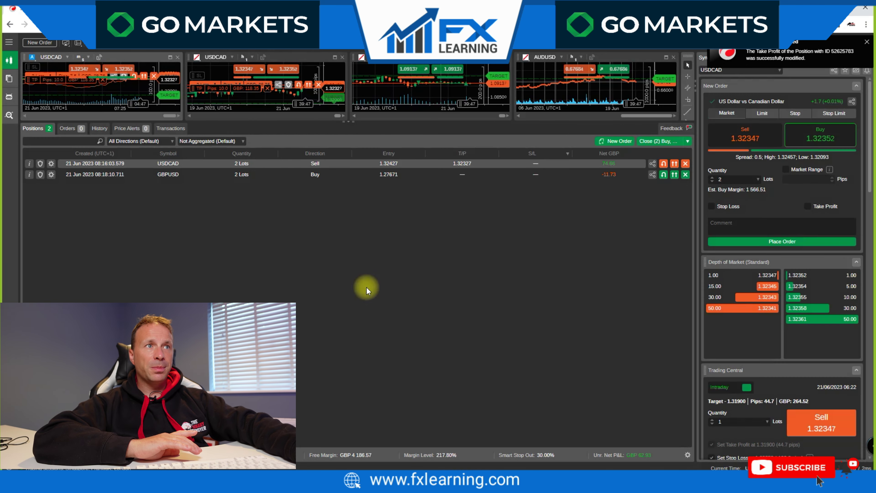
Protect the 2-lot GBPUSD buy position with a take profit of 5 pips
{"action": "double_click", "coordinate": [251, 173]}
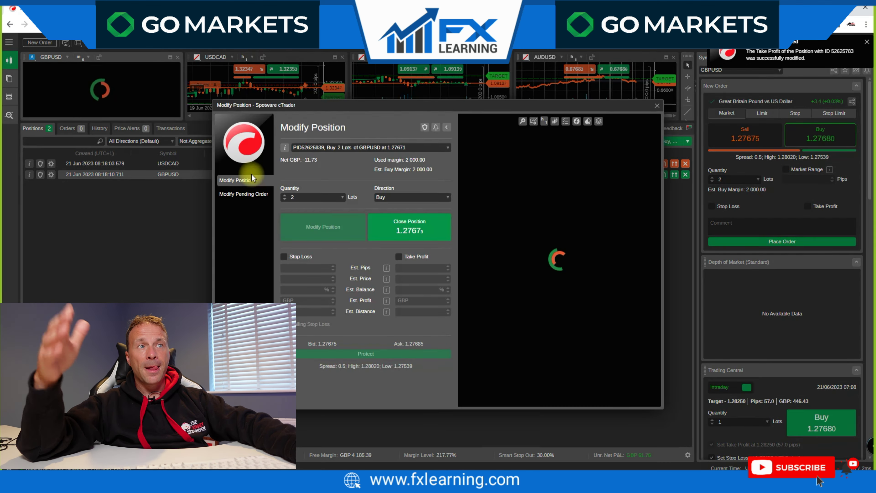
{"action": "left_click", "coordinate": [399, 256]}
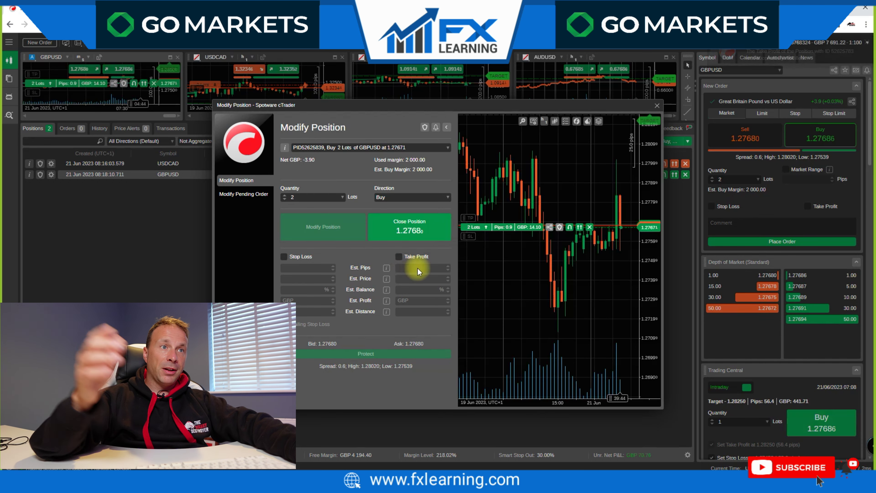
{"action": "type", "text": "5"}
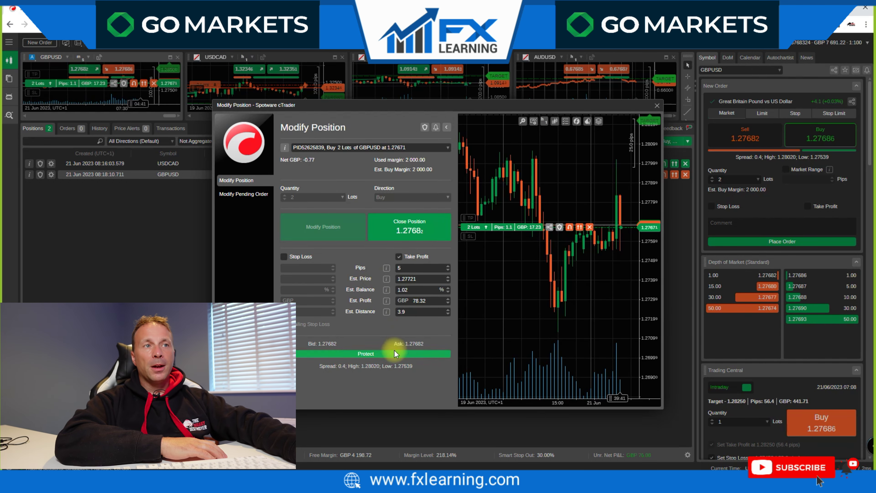
{"action": "left_click", "coordinate": [394, 353]}
{"action": "left_click", "coordinate": [386, 290]}
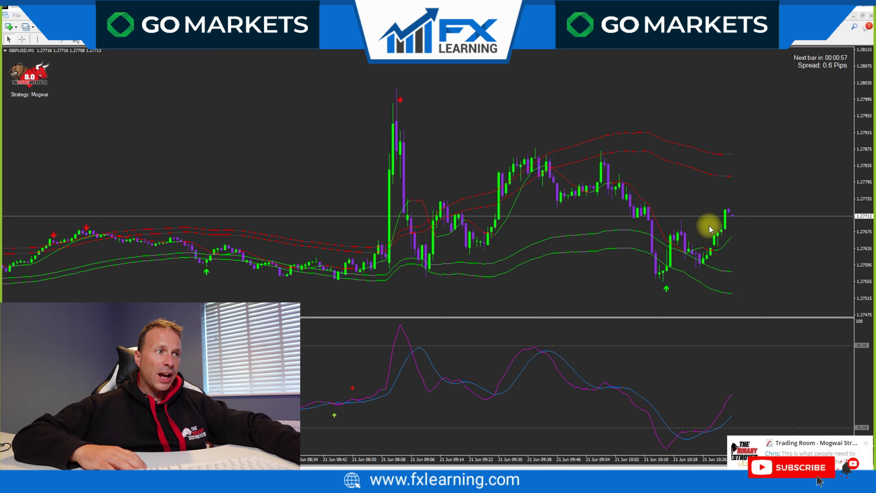
Measure the price move on the USDCAD M1 chart from the 9:44 candle up to the latest red arrow
{"action": "left_click", "coordinate": [138, 473]}
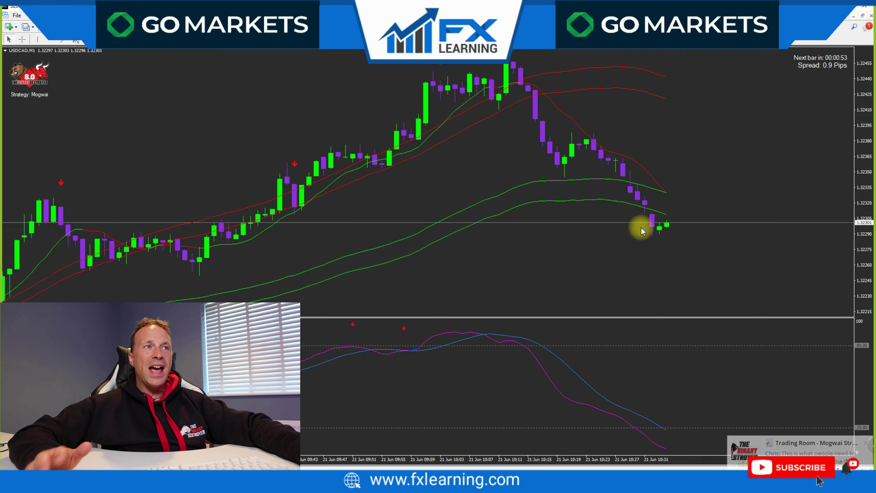
{"action": "key", "text": "minus"}
{"action": "middle_click", "coordinate": [486, 122]}
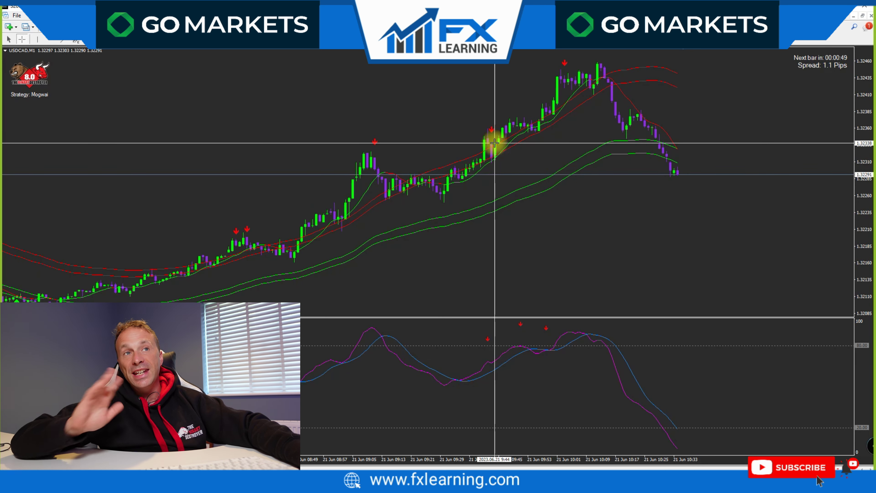
{"action": "left_click_drag", "start_coordinate": [494, 138], "coordinate": [517, 102]}
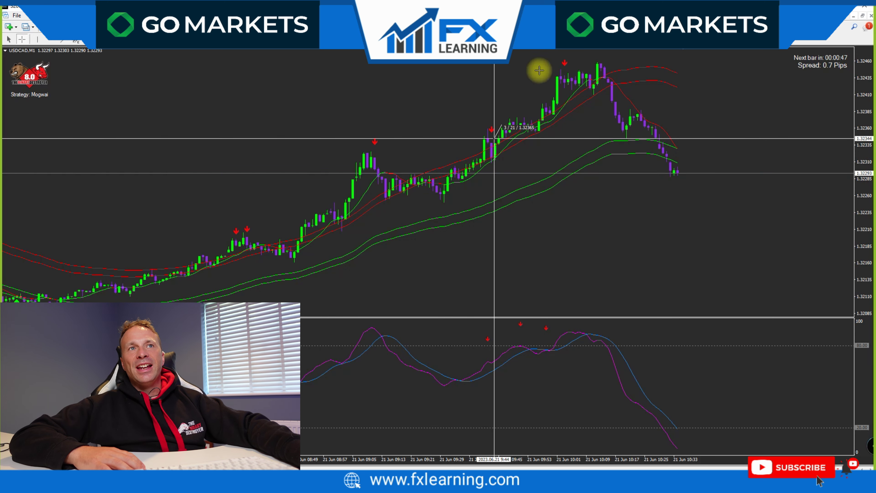
{"action": "left_click_drag", "start_coordinate": [561, 55], "coordinate": [561, 55]}
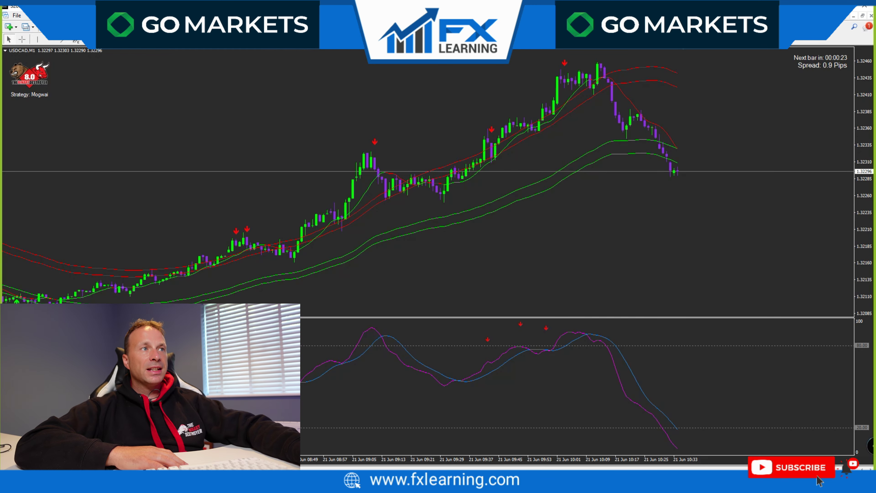
Open the trade history in cTrader, and inspect the candle data at the latest green arrow on the GBPUSD M1 chart
{"action": "mouse_move", "coordinate": [207, 482]}
{"action": "left_click", "coordinate": [145, 445]}
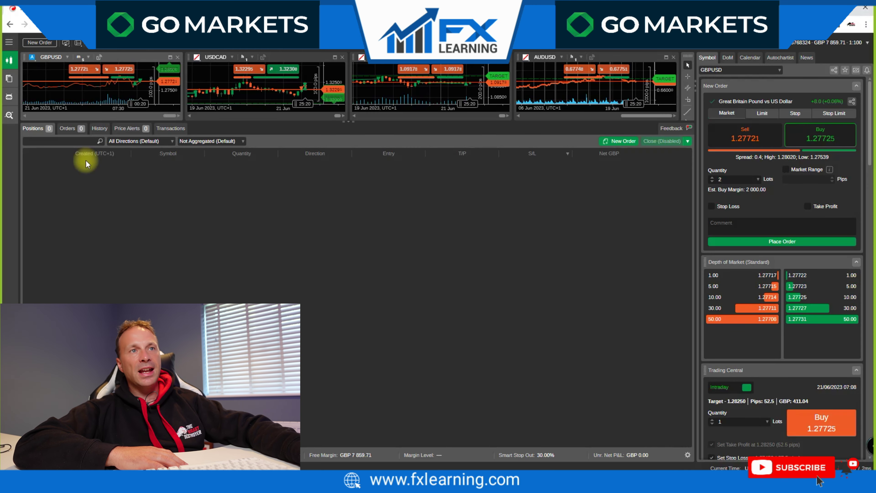
{"action": "left_click", "coordinate": [99, 130]}
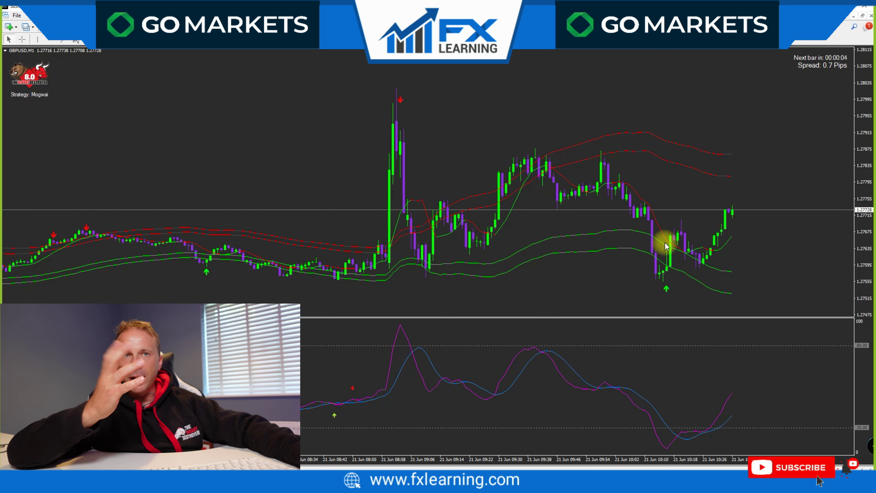
{"action": "mouse_move", "coordinate": [666, 243]}
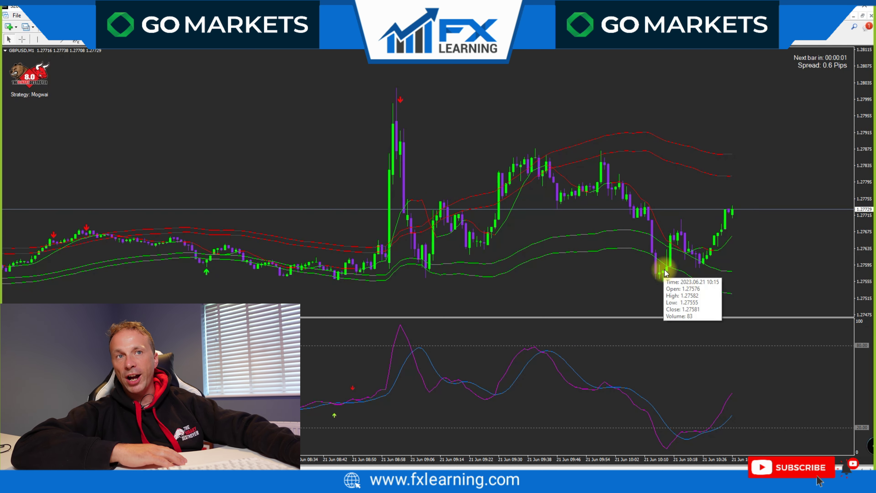